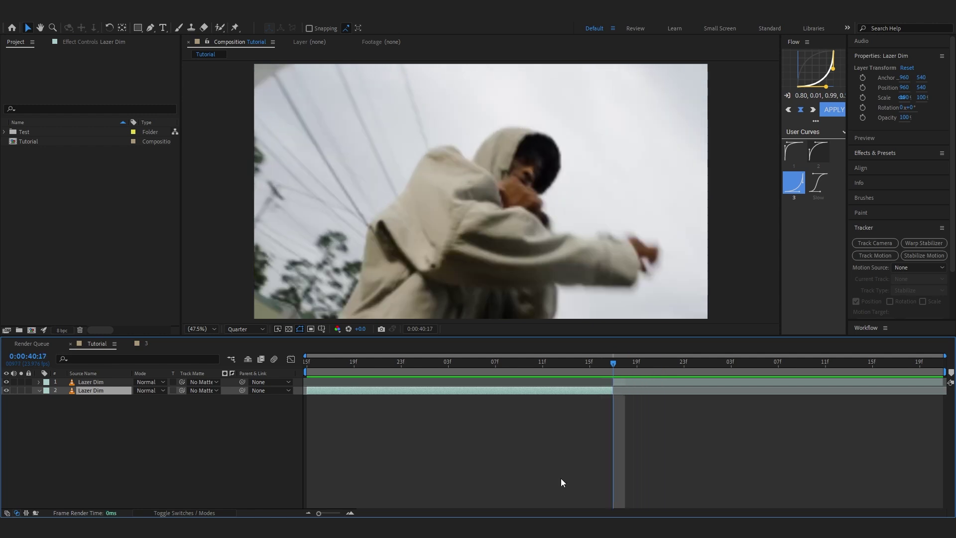
Step: Switch to File Explorer, create a folder named 2 inside the Morph Effect folder, and open it
{"action": "left_click", "coordinate": [563, 527]}
{"action": "left_click_drag", "start_coordinate": [331, 37], "coordinate": [578, 42]}
{"action": "right_click", "coordinate": [527, 199]}
{"action": "mouse_move", "coordinate": [548, 320]}
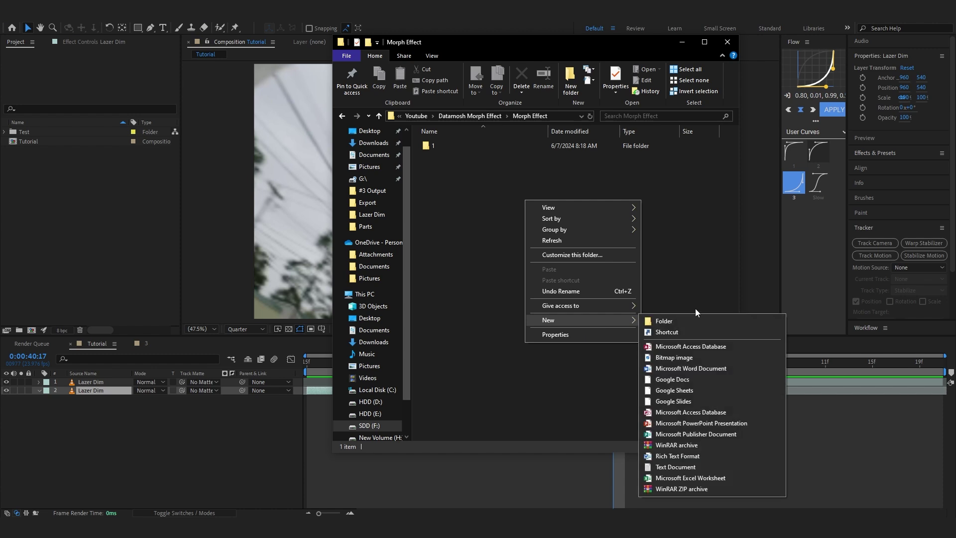
{"action": "left_click", "coordinate": [700, 321]}
{"action": "type", "text": "2"}
{"action": "left_click", "coordinate": [461, 157]}
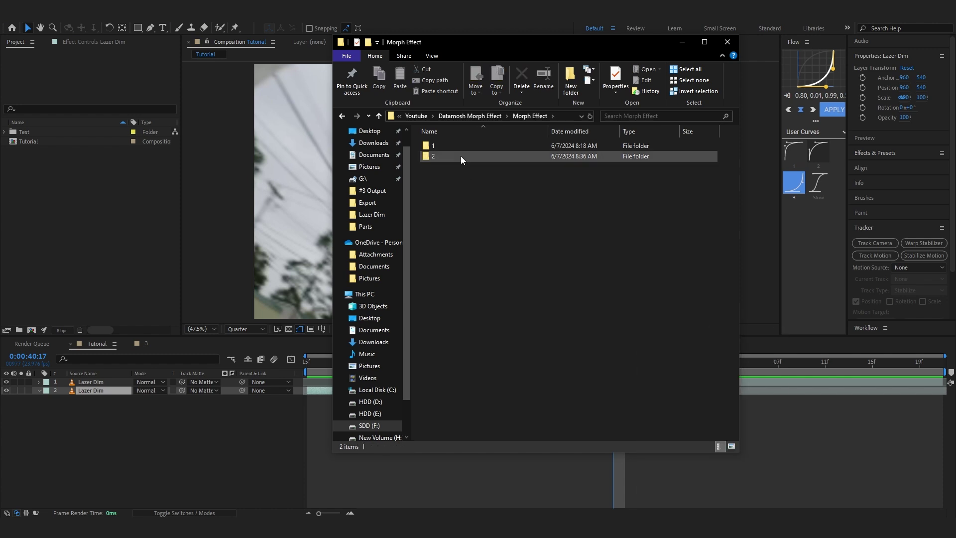
{"action": "double_click", "coordinate": [460, 157]}
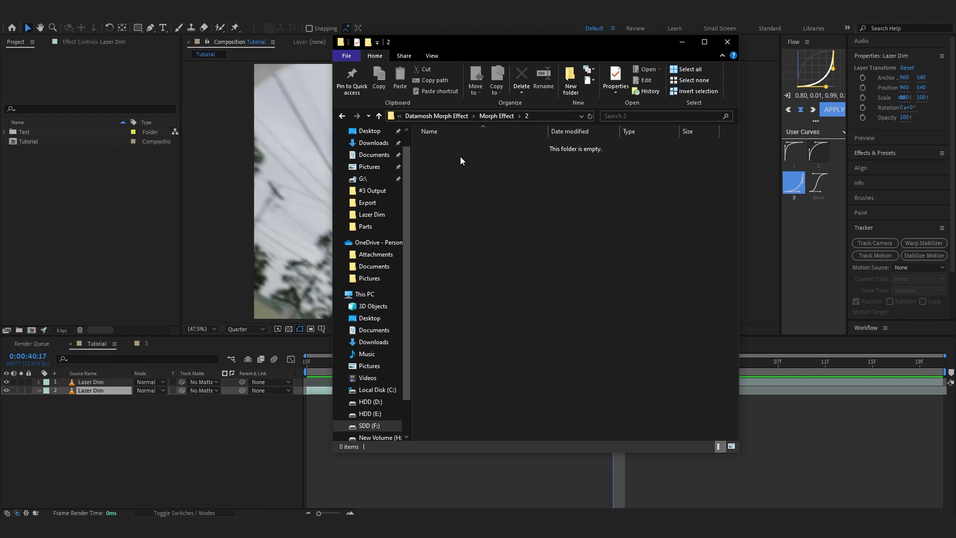
Step: Create a subfolder named "#1 Keyframe" inside folder 2
{"action": "right_click", "coordinate": [460, 157]}
{"action": "mouse_move", "coordinate": [513, 277]}
{"action": "left_click", "coordinate": [615, 279]}
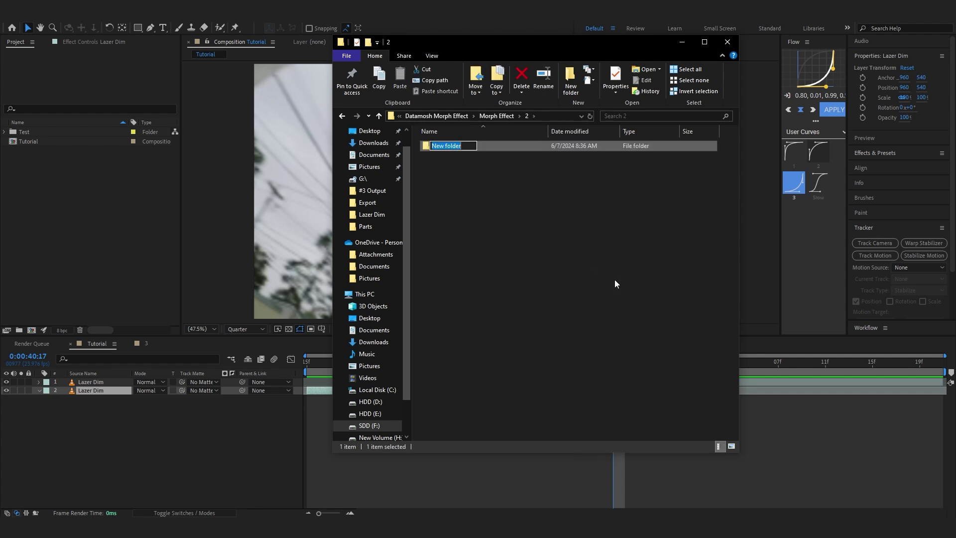
{"action": "type", "text": "#1 Keyframe"}
{"action": "key", "text": "Return"}
{"action": "left_click", "coordinate": [615, 285]}
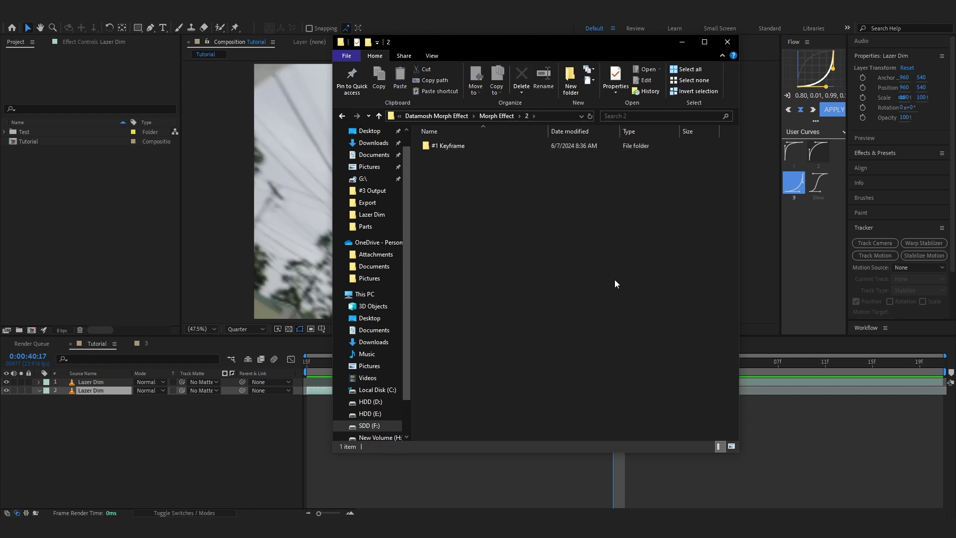
Step: Add a second subfolder named "#2 Video" inside folder 2
{"action": "right_click", "coordinate": [610, 278]}
{"action": "mouse_move", "coordinate": [538, 317]}
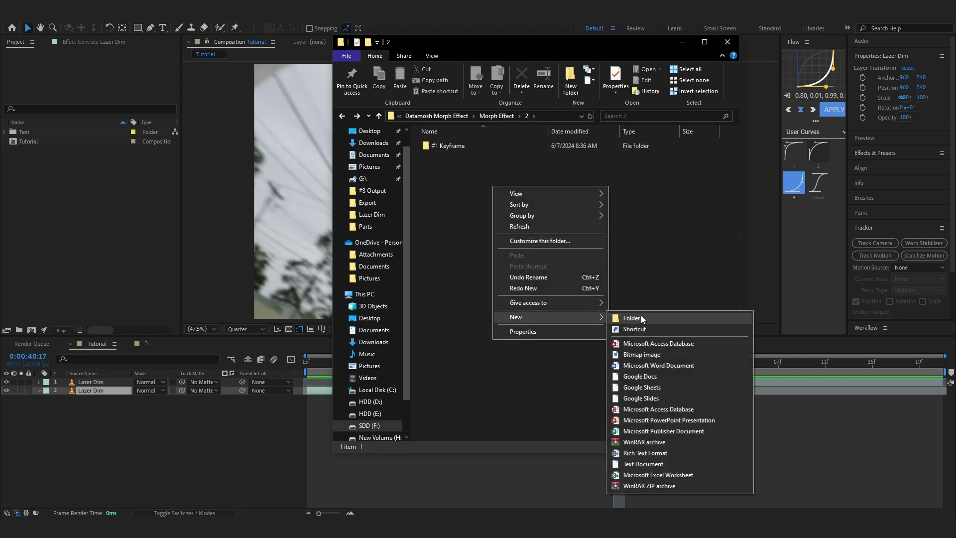
{"action": "left_click", "coordinate": [641, 317]}
{"action": "type", "text": "#2"}
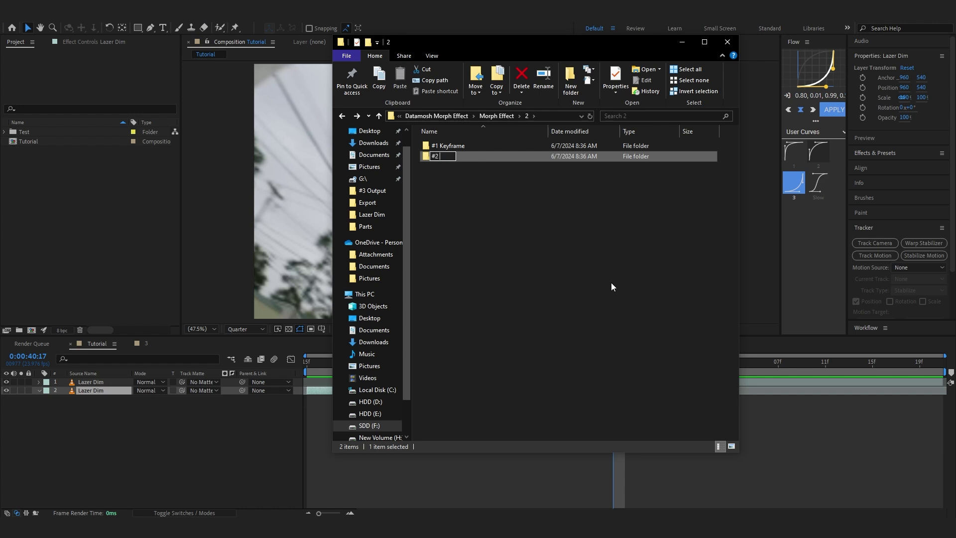
{"action": "type", "text": " Video"}
Step: Add a third subfolder named "#3 Output" inside folder 2
{"action": "right_click", "coordinate": [611, 287]}
{"action": "mouse_move", "coordinate": [648, 367]}
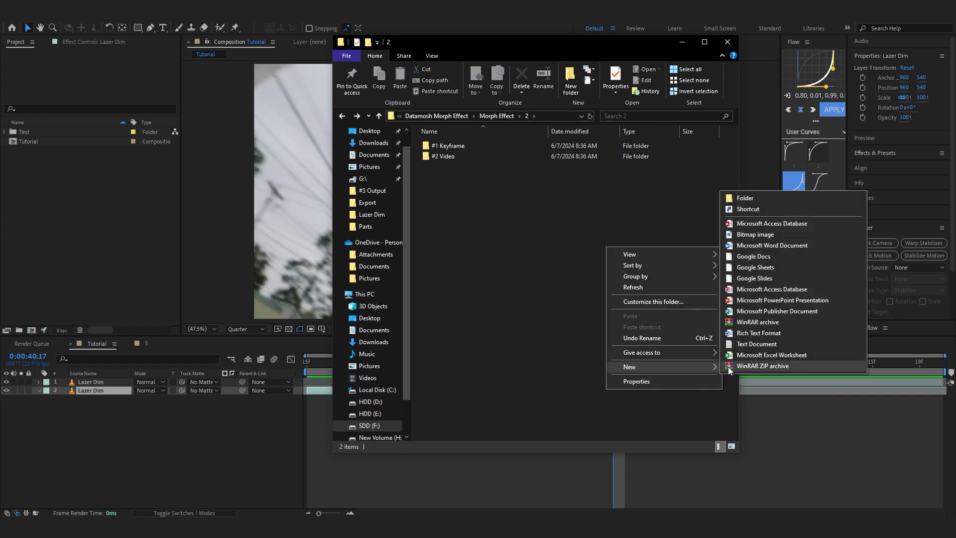
{"action": "left_click", "coordinate": [748, 200]}
{"action": "type", "text": "#3 Output"}
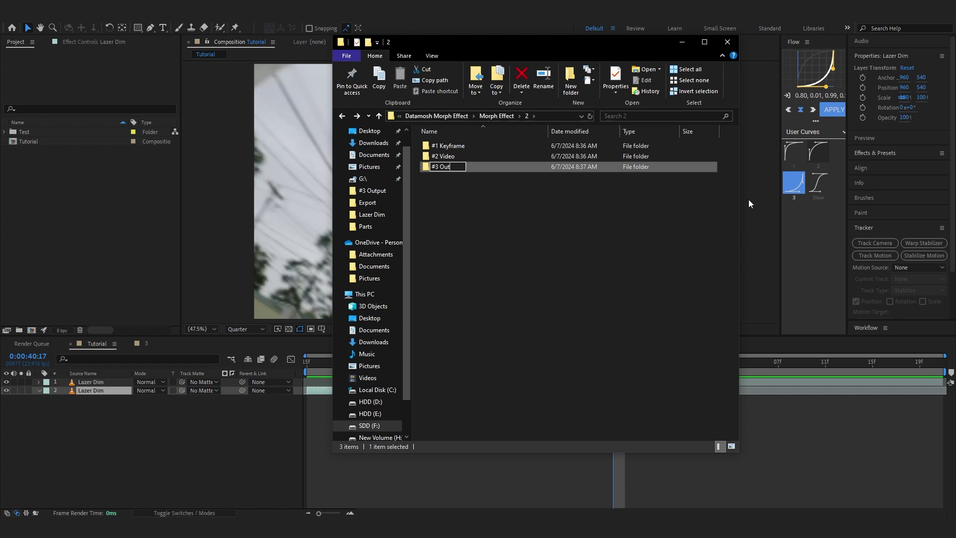
Step: Review the #1 Keyframe and #3 Output folders alongside the composition's frames around the cut between the two clips
{"action": "left_click", "coordinate": [445, 146]}
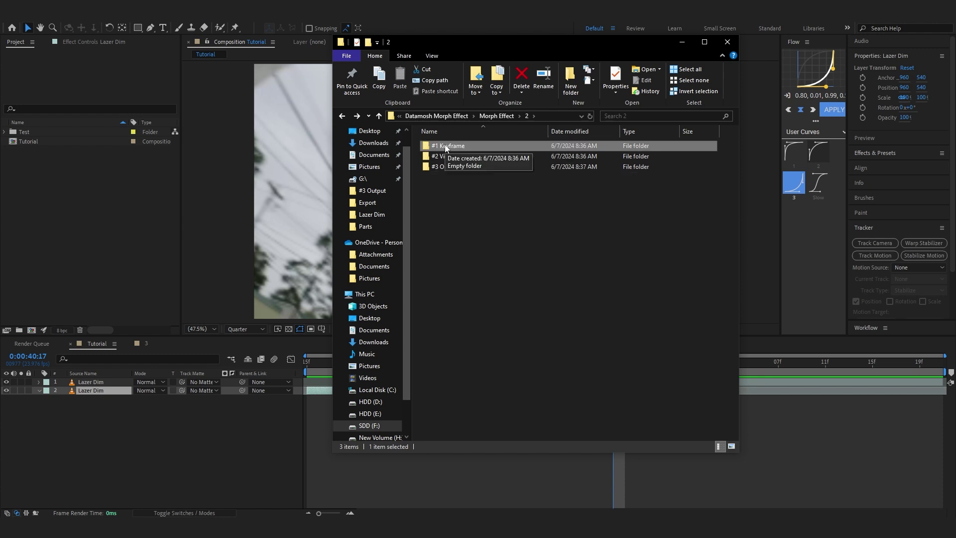
{"action": "mouse_move", "coordinate": [613, 365]}
{"action": "left_mouse_down"}
{"action": "mouse_move", "coordinate": [575, 364]}
{"action": "mouse_move", "coordinate": [609, 372]}
{"action": "mouse_move", "coordinate": [601, 372]}
{"action": "left_mouse_up"}
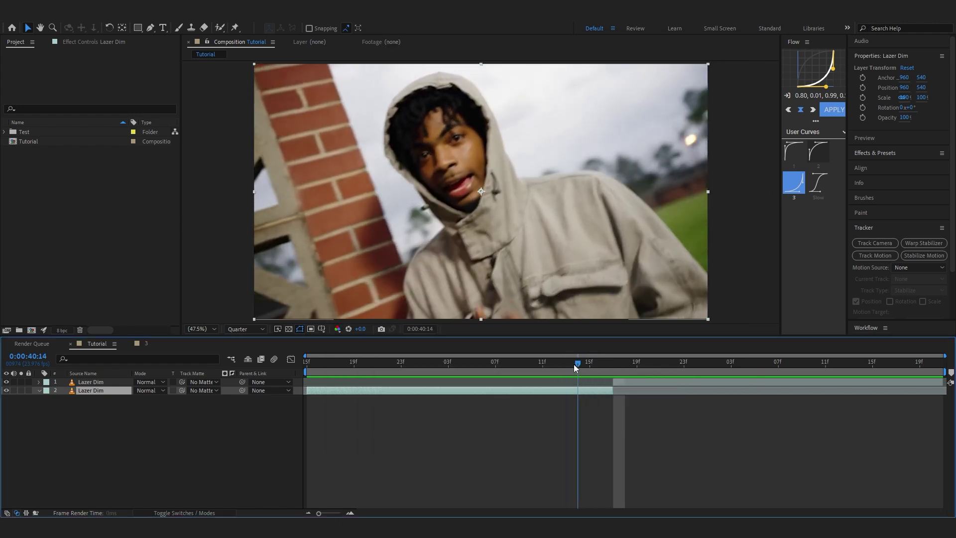
{"action": "key", "text": "alt+Tab"}
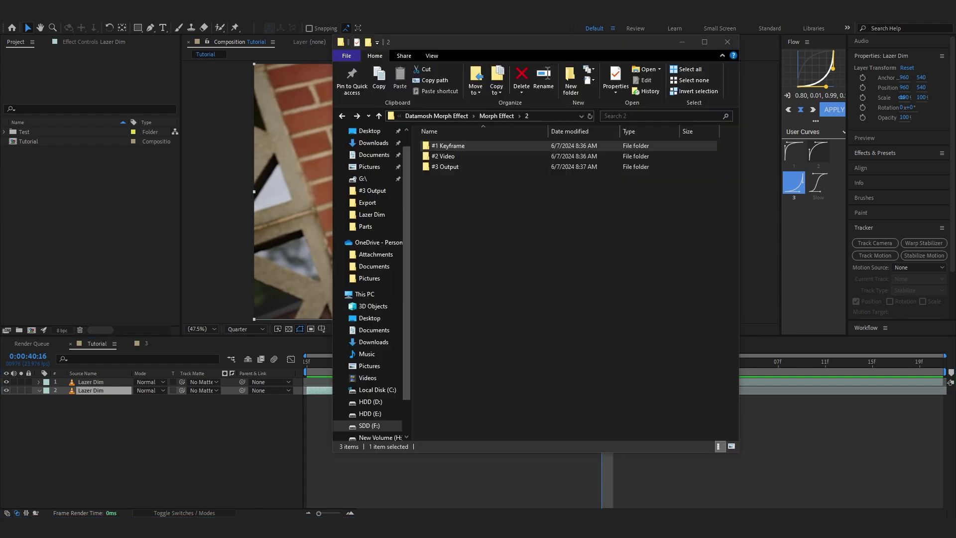
{"action": "double_click", "coordinate": [464, 149]}
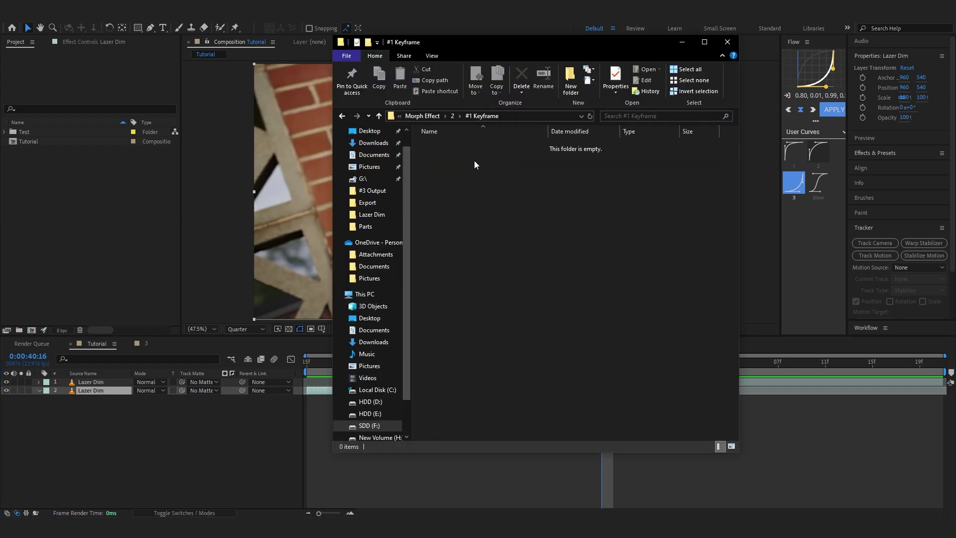
{"action": "left_click", "coordinate": [821, 418]}
{"action": "left_click_drag", "start_coordinate": [628, 360], "coordinate": [635, 443]}
{"action": "double_click", "coordinate": [463, 165]}
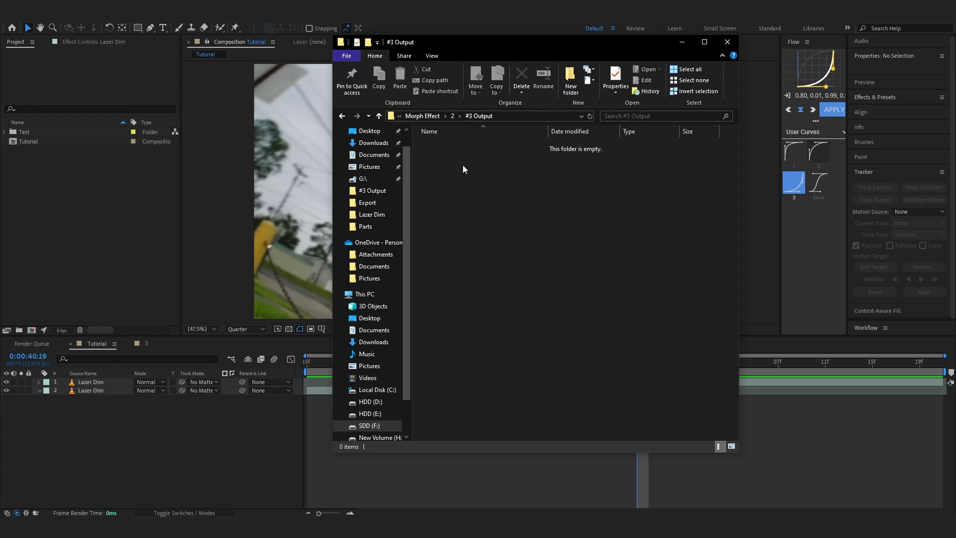
Step: Scrub through both Lazer Dim clips in the Tutorial composition to examine the frames on either side of the cut
{"action": "left_click_drag", "start_coordinate": [637, 363], "coordinate": [665, 297]}
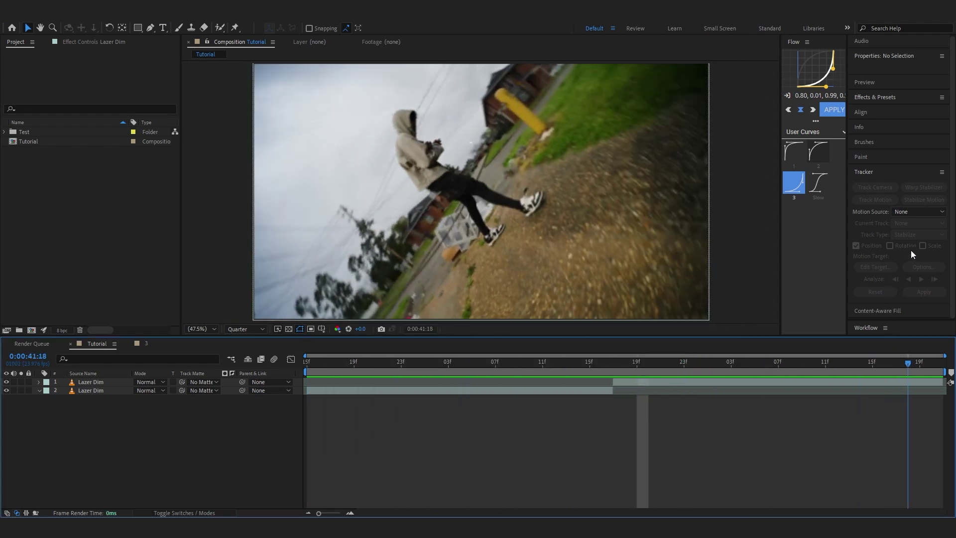
{"action": "left_click_drag", "start_coordinate": [911, 250], "coordinate": [627, 412]}
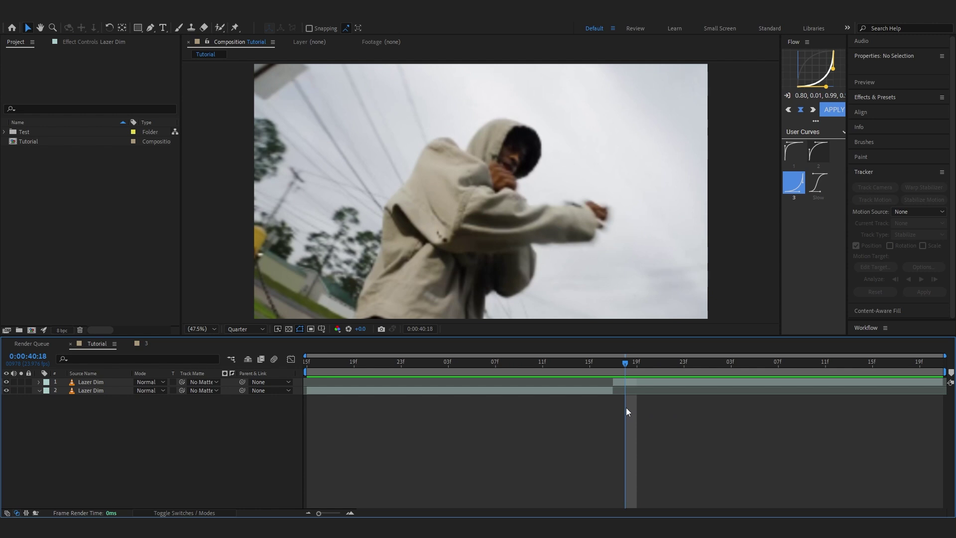
{"action": "left_click_drag", "start_coordinate": [635, 368], "coordinate": [596, 433]}
{"action": "left_click", "coordinate": [761, 381]}
{"action": "key", "text": "u"}
{"action": "left_click_drag", "start_coordinate": [449, 369], "coordinate": [596, 493]}
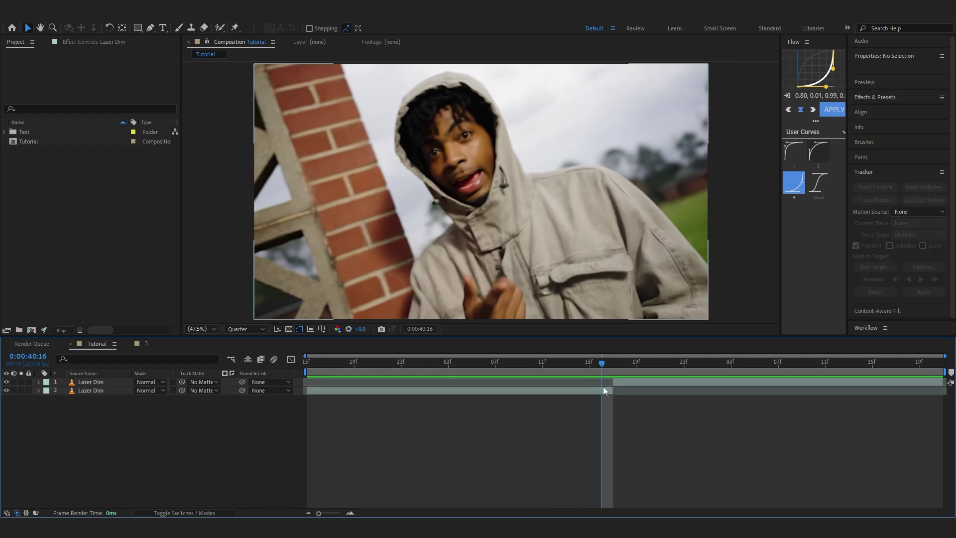
Step: Split the lower Lazer Dim layer at 0:00:40:16 to isolate the last frame before the cut
{"action": "left_click", "coordinate": [588, 366]}
{"action": "left_click_drag", "start_coordinate": [586, 364], "coordinate": [600, 382]}
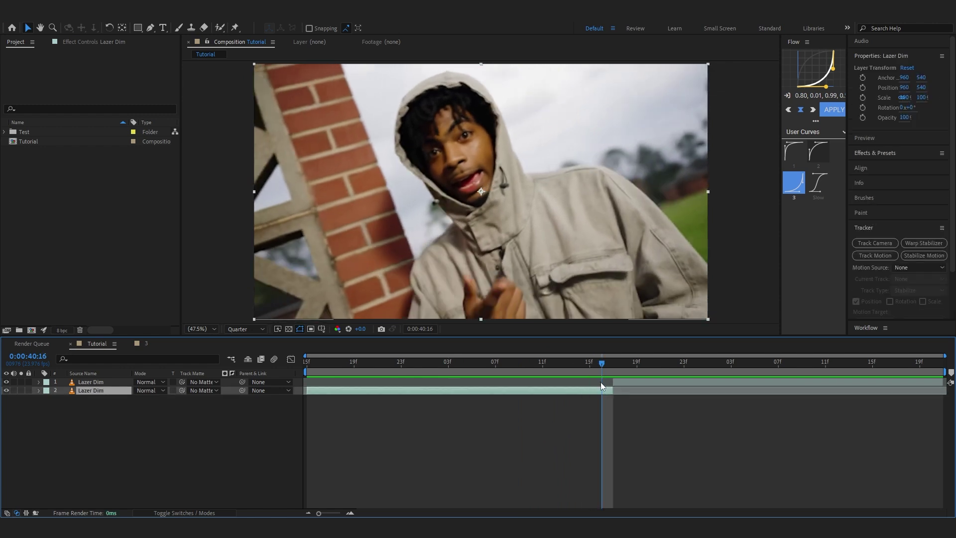
{"action": "left_click", "coordinate": [350, 514]}
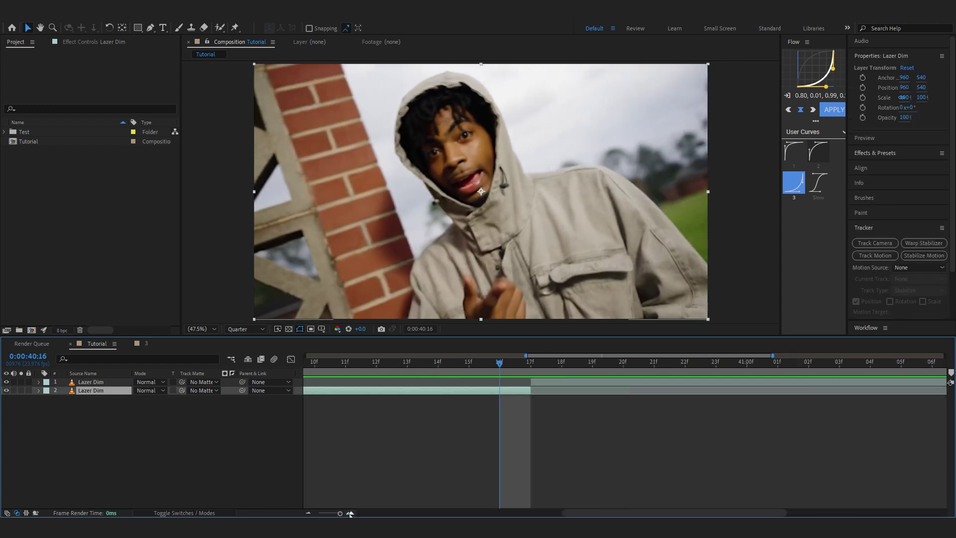
{"action": "left_click", "coordinate": [511, 360]}
{"action": "key", "text": "Page_Up"}
{"action": "key", "text": "ctrl+shift+d"}
Step: Pre-compose the isolated one-frame Lazer Dim layer with the default settings
{"action": "right_click", "coordinate": [521, 391]}
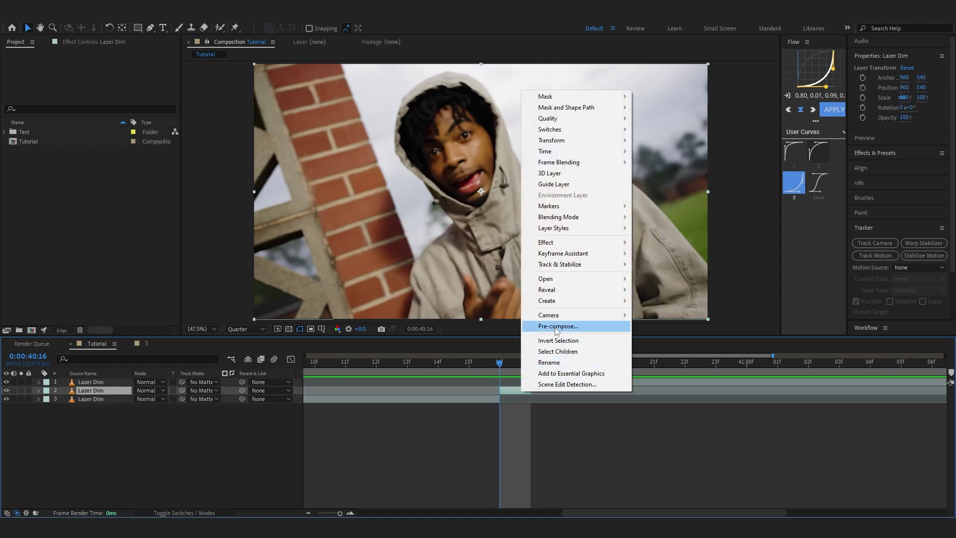
{"action": "left_click", "coordinate": [555, 327]}
{"action": "left_click", "coordinate": [505, 329]}
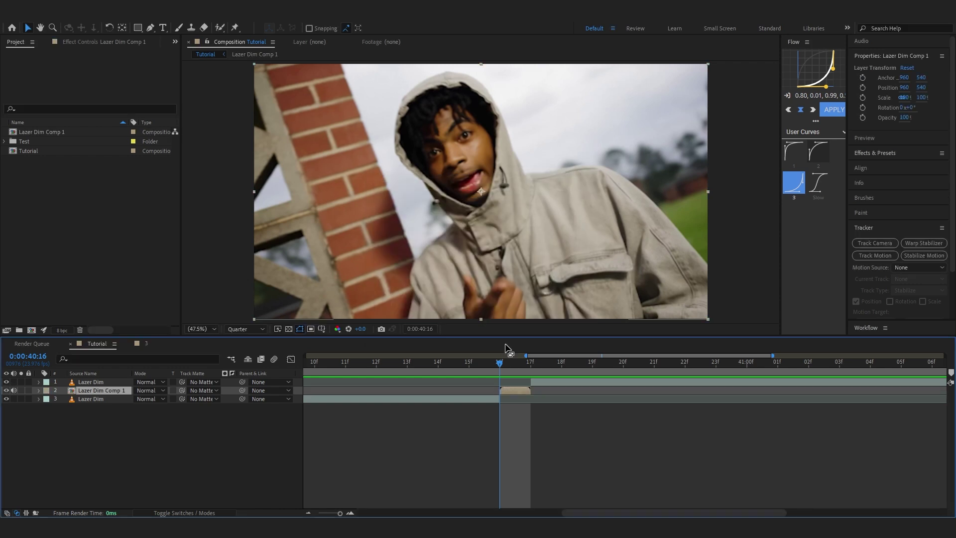
Step: Open the one-frame precomp and set its start timecode to 0:00:00:00 in the composition settings
{"action": "double_click", "coordinate": [509, 391]}
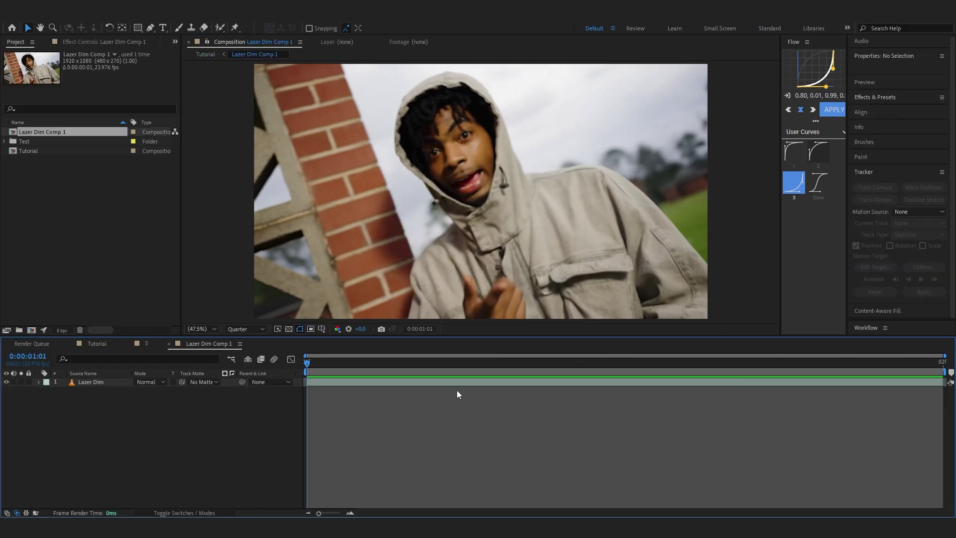
{"action": "scroll", "coordinate": [492, 194], "scroll_direction": "up", "scroll_amount": 1}
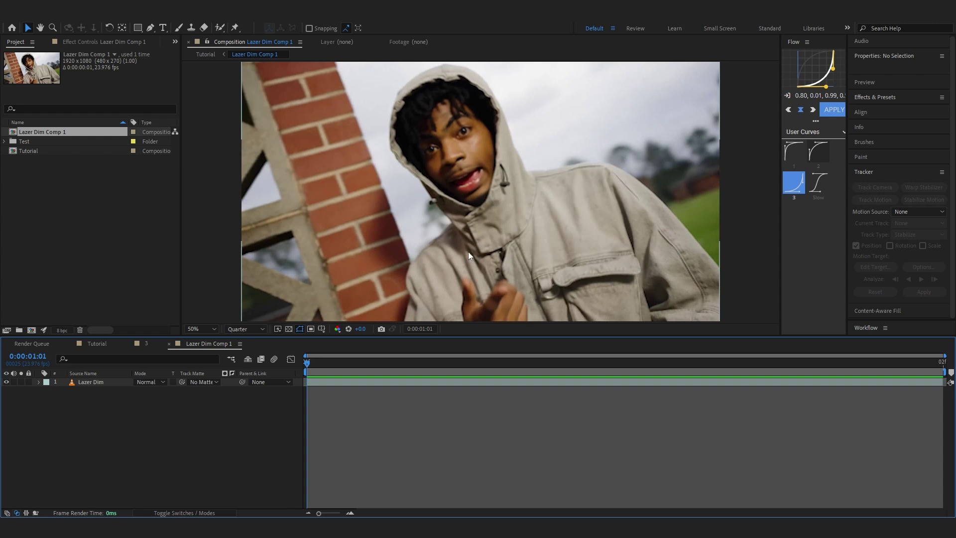
{"action": "left_click", "coordinate": [50, 9]}
{"action": "left_click", "coordinate": [66, 42]}
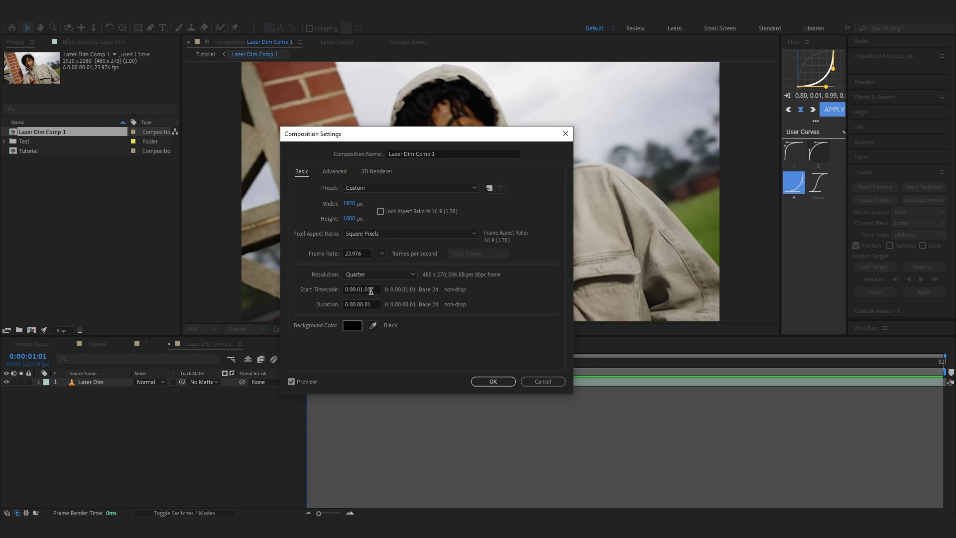
{"action": "left_click", "coordinate": [348, 289]}
{"action": "key", "text": "BackSpace"}
{"action": "type", "text": "0"}
{"action": "mouse_move", "coordinate": [342, 293]}
{"action": "left_mouse_down"}
{"action": "mouse_move", "coordinate": [394, 293]}
{"action": "mouse_move", "coordinate": [301, 316]}
{"action": "mouse_move", "coordinate": [331, 306]}
{"action": "left_mouse_up"}
{"action": "left_click", "coordinate": [337, 309]}
{"action": "left_click", "coordinate": [505, 384]}
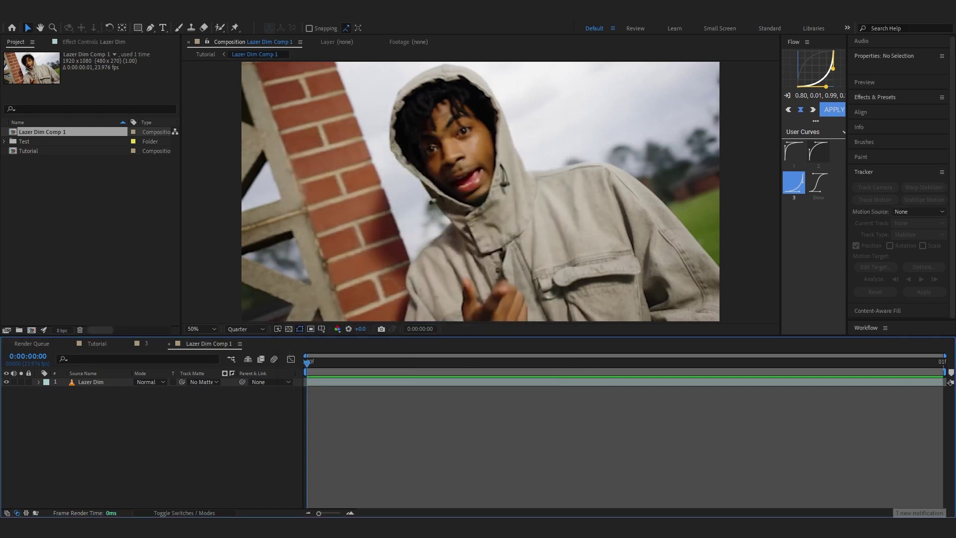
Step: Add the one-frame precomp to the render queue
{"action": "left_click", "coordinate": [2, 20]}
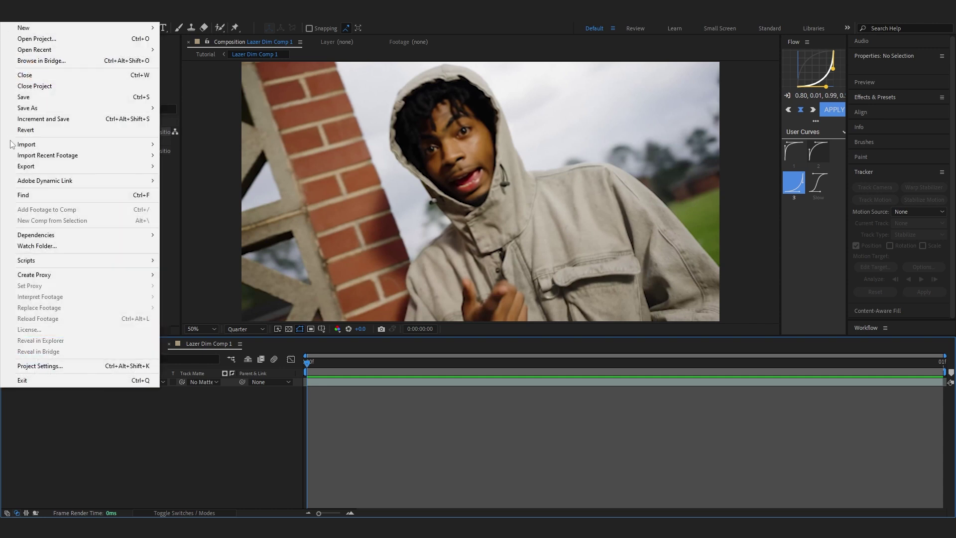
{"action": "mouse_move", "coordinate": [36, 168]}
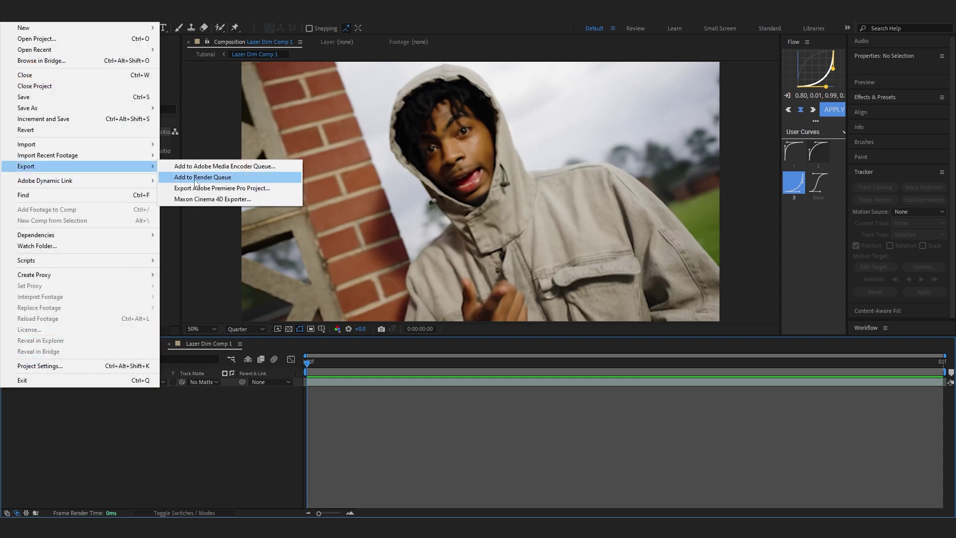
{"action": "left_click", "coordinate": [195, 178]}
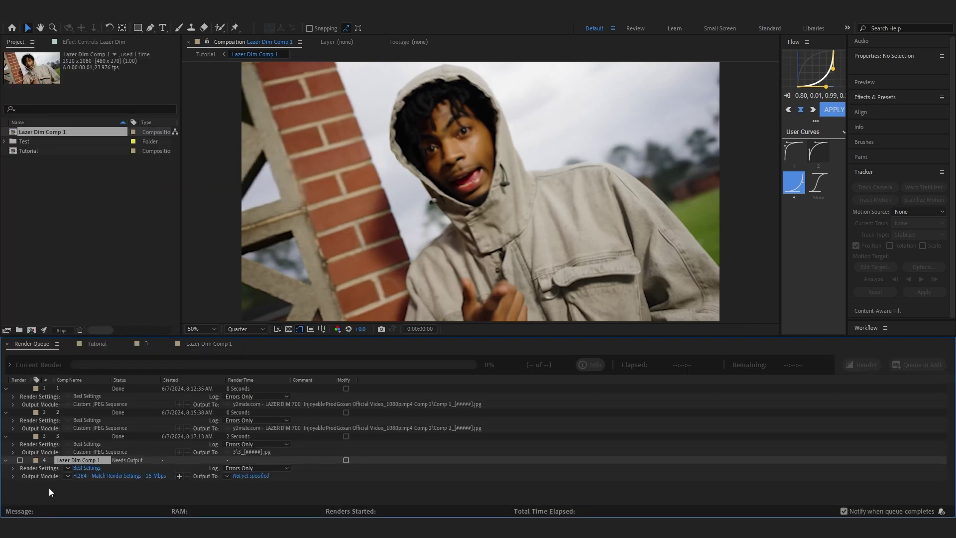
Step: Set the queued precomp's output module format to JPEG Sequence
{"action": "left_click", "coordinate": [110, 476]}
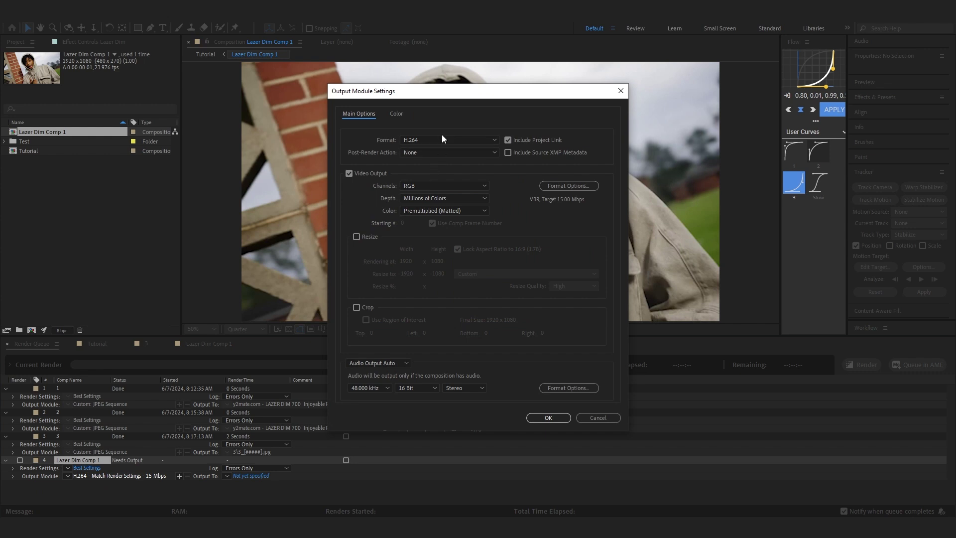
{"action": "left_click", "coordinate": [445, 139]}
{"action": "left_click", "coordinate": [431, 227]}
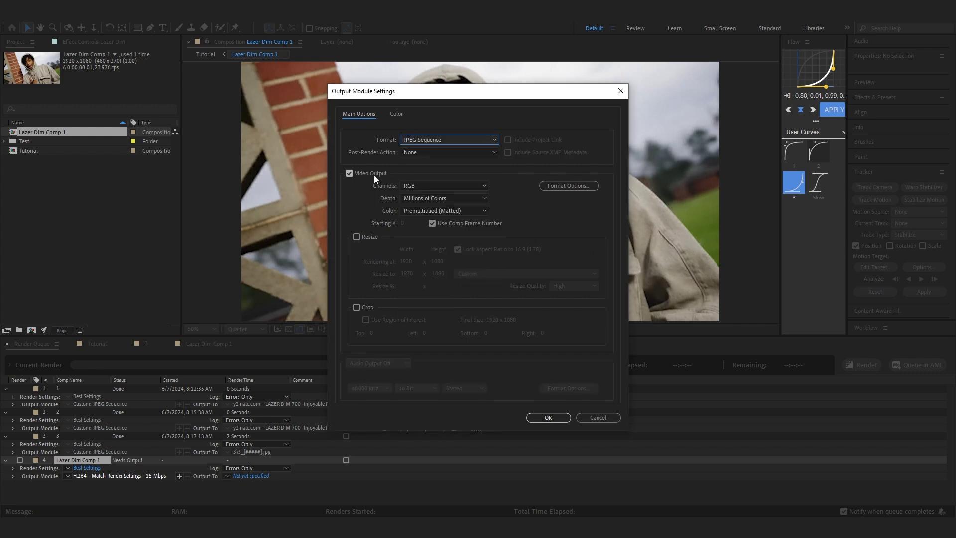
{"action": "left_click", "coordinate": [549, 418]}
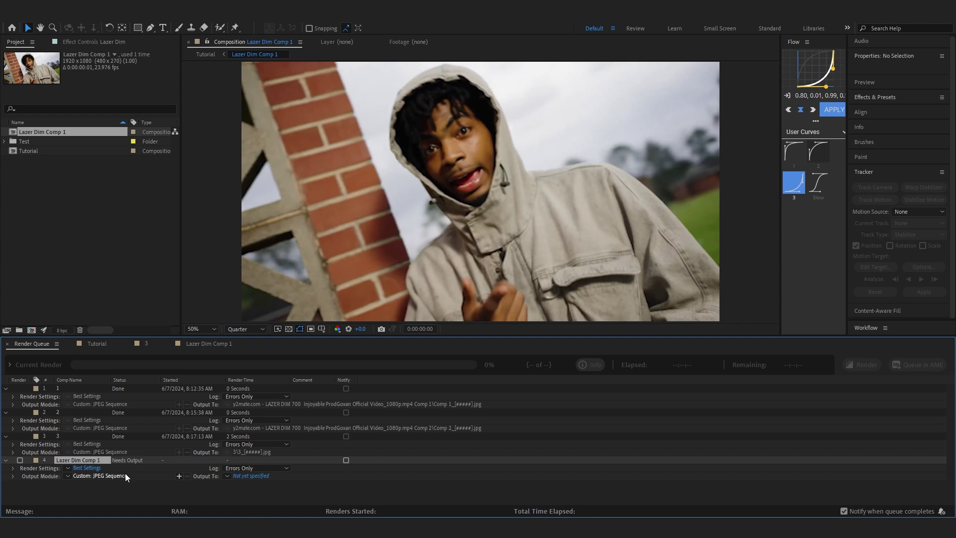
Step: Set the queued keyframe comp's output location to the Morph Effect\2\#1 Keyframe folder and render it
{"action": "left_click", "coordinate": [249, 477]}
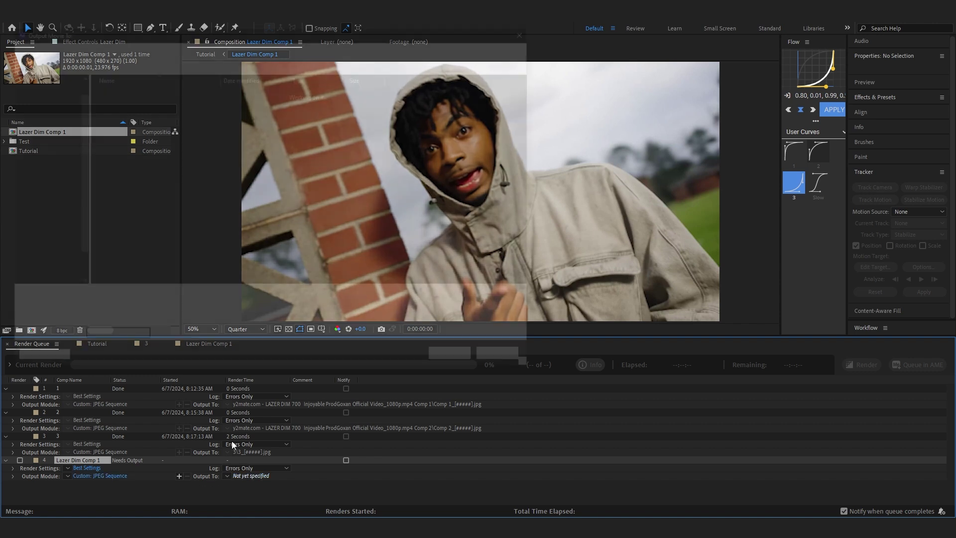
{"action": "double_click", "coordinate": [164, 137]}
{"action": "left_click", "coordinate": [214, 45]}
{"action": "double_click", "coordinate": [147, 103]}
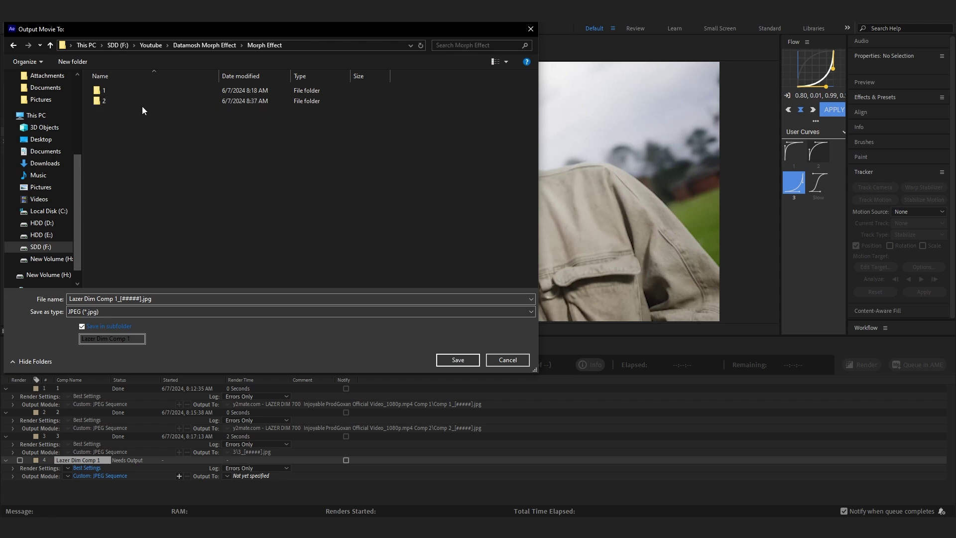
{"action": "left_click", "coordinate": [111, 103]}
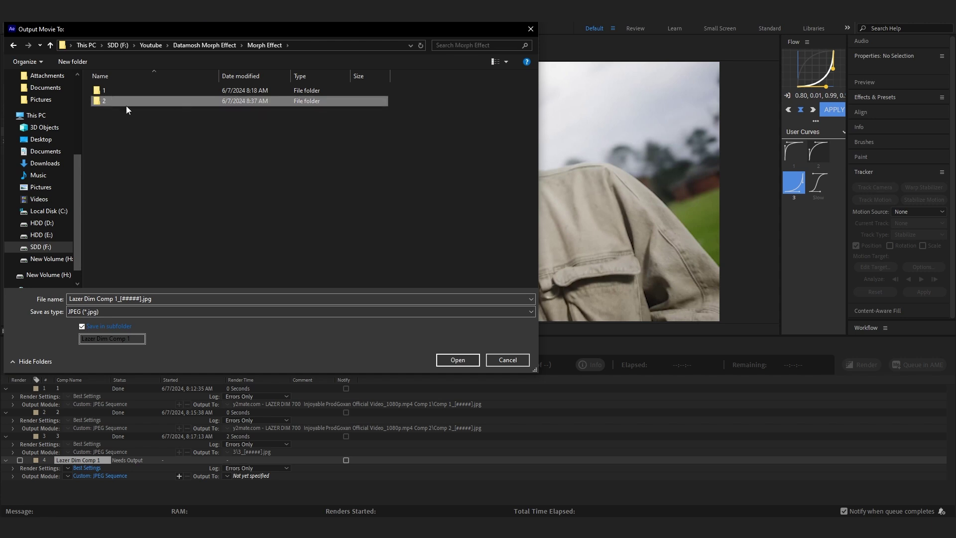
{"action": "double_click", "coordinate": [100, 101]}
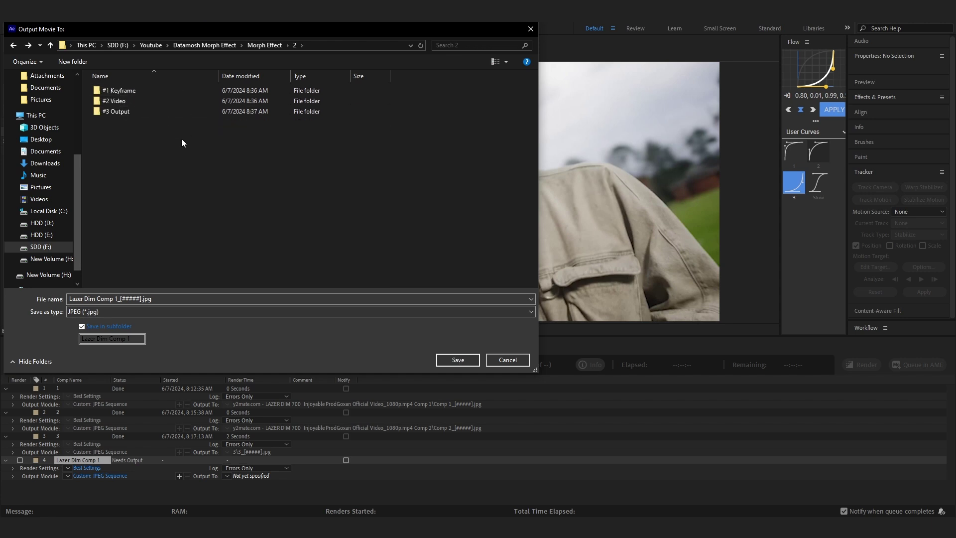
{"action": "left_click", "coordinate": [131, 92]}
{"action": "double_click", "coordinate": [131, 91]}
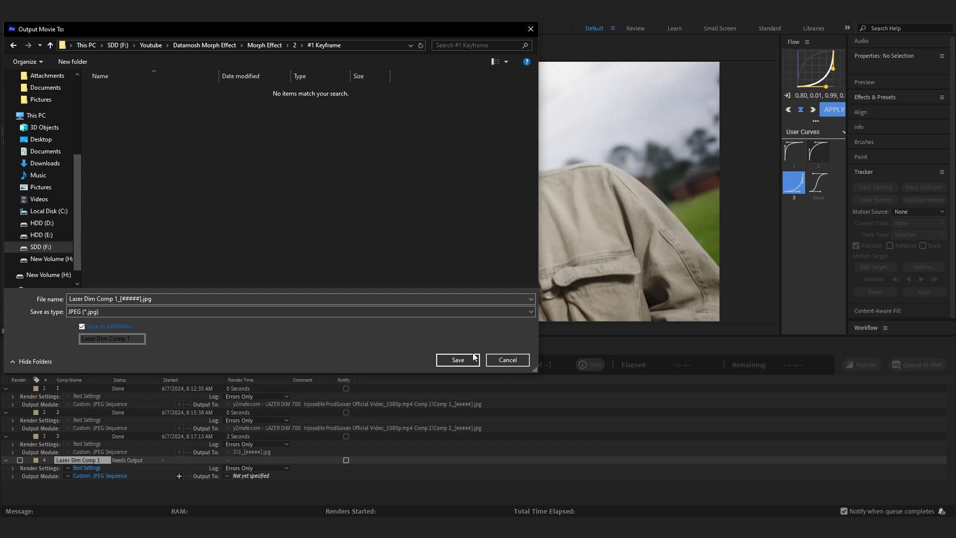
{"action": "left_click", "coordinate": [465, 359]}
{"action": "left_click", "coordinate": [872, 362]}
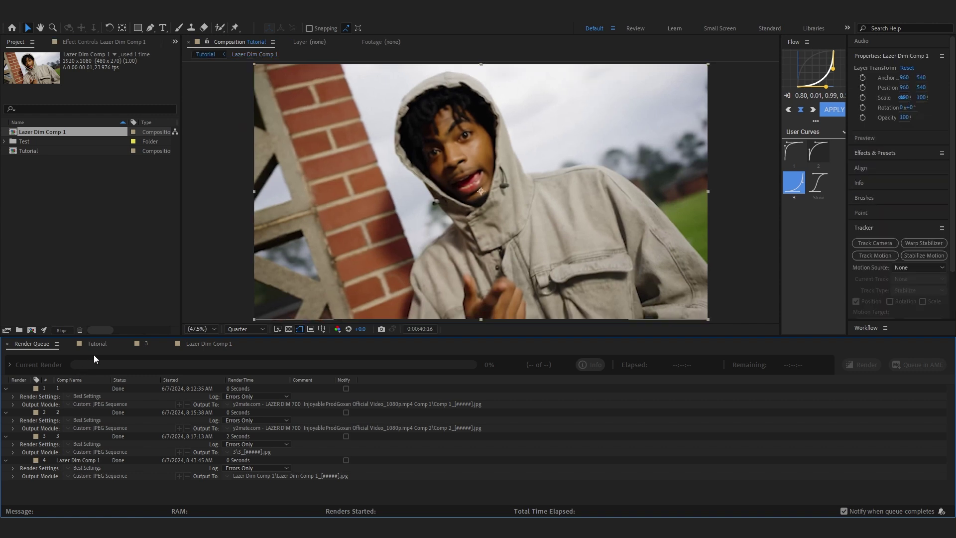
Step: Pre-compose the Lazer Dim layer that follows the cut in the Tutorial comp, keeping the default settings
{"action": "left_click", "coordinate": [96, 345]}
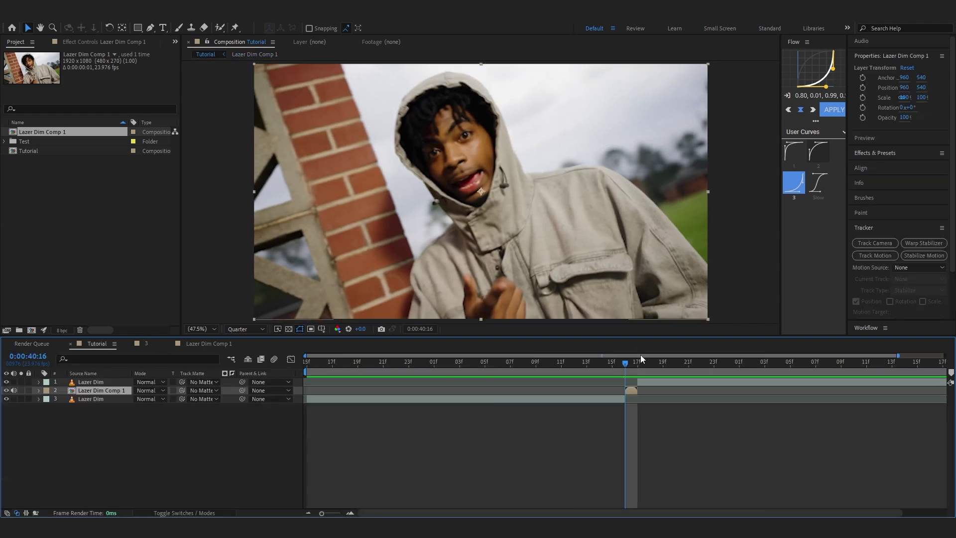
{"action": "left_click", "coordinate": [647, 362]}
{"action": "left_click", "coordinate": [677, 373]}
{"action": "right_click", "coordinate": [680, 385]}
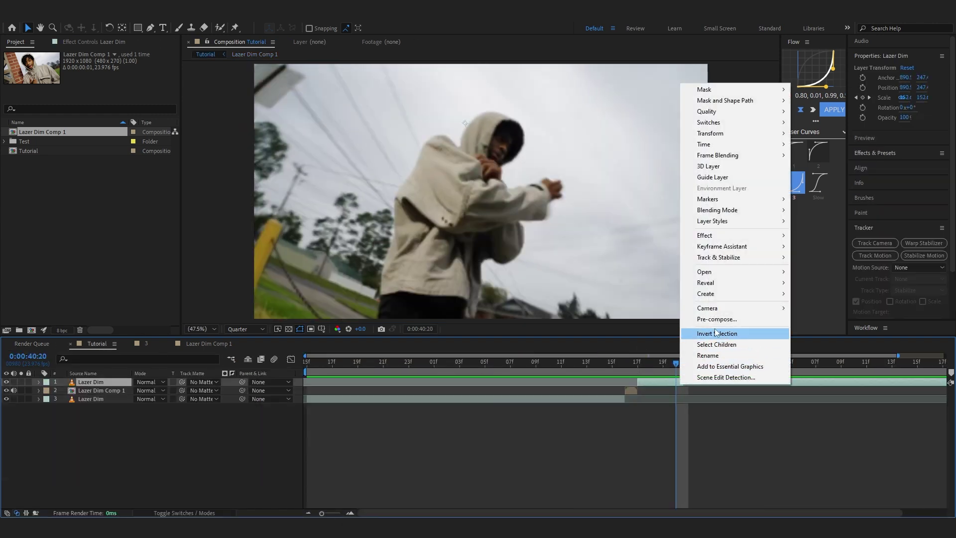
{"action": "left_click", "coordinate": [680, 318]}
{"action": "left_click", "coordinate": [510, 329]}
Step: Open the second clip's precomp and set its start timecode to 0:00:00:00 in the composition settings
{"action": "left_click_drag", "start_coordinate": [673, 364], "coordinate": [759, 380]}
{"action": "double_click", "coordinate": [760, 381]}
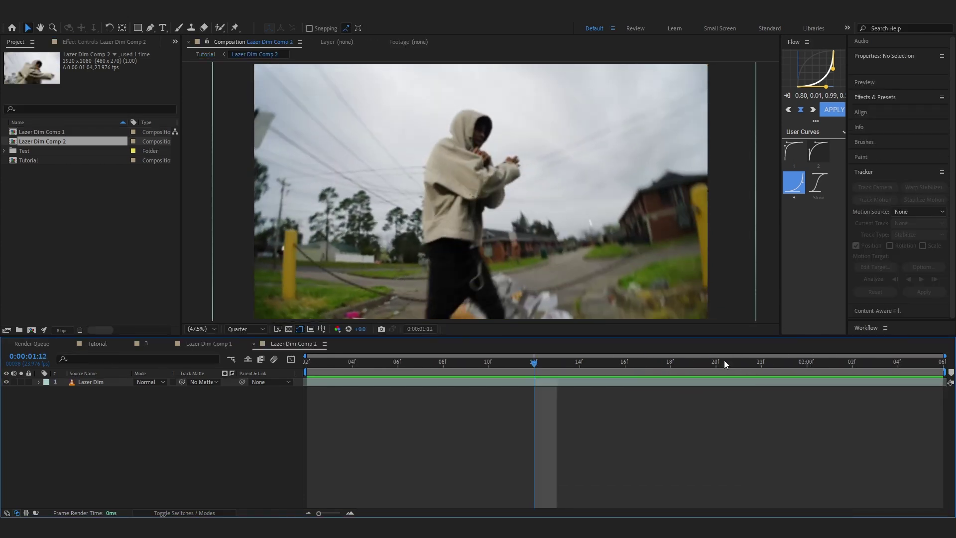
{"action": "left_click", "coordinate": [49, 17]}
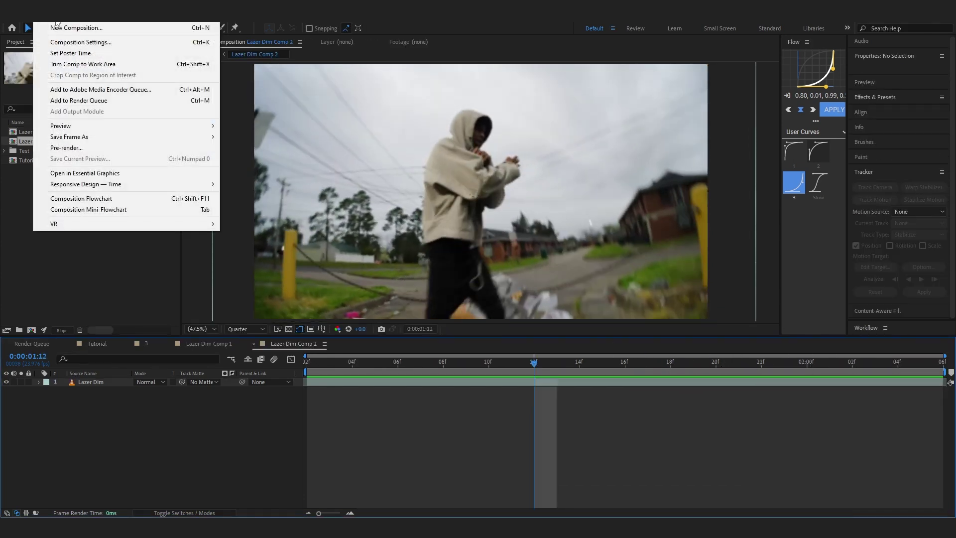
{"action": "left_click", "coordinate": [65, 44]}
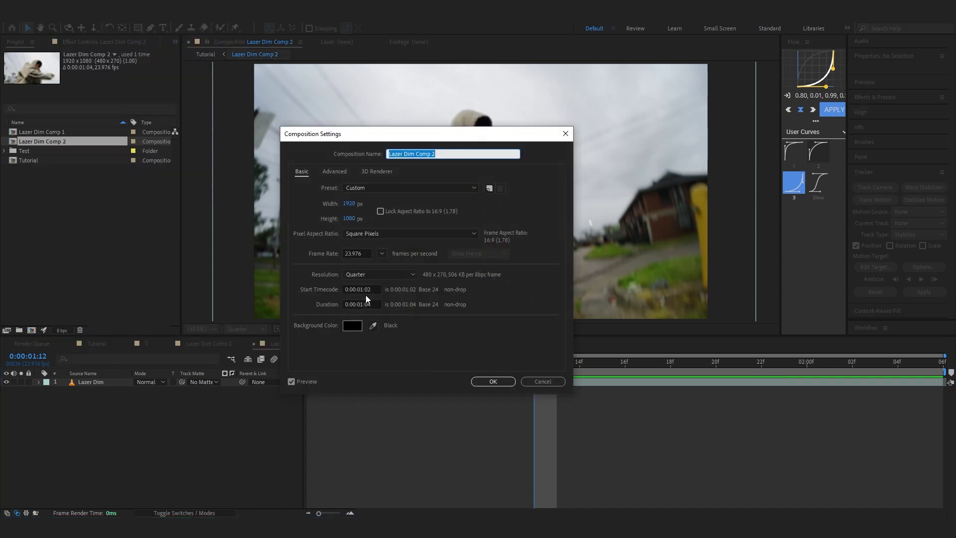
{"action": "left_click", "coordinate": [362, 289]}
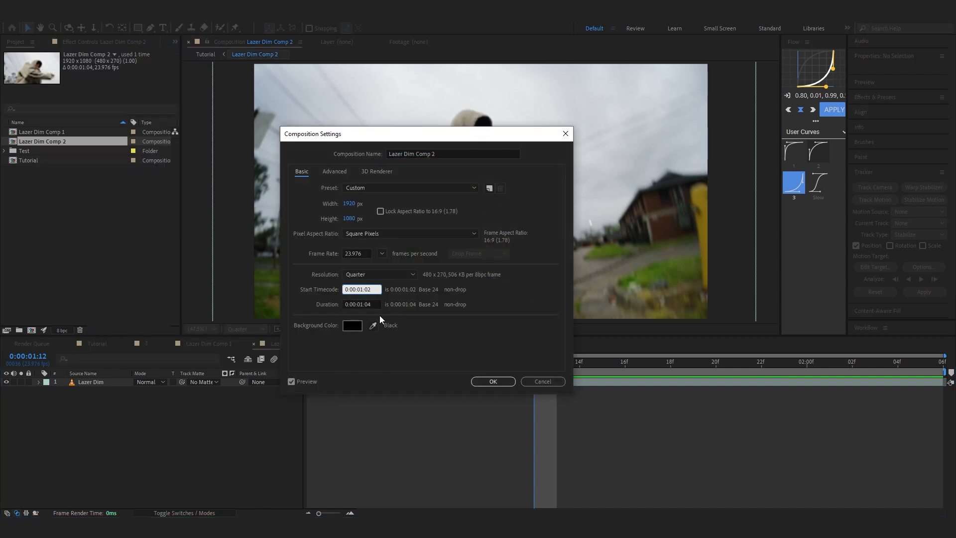
{"action": "key", "text": "BackSpace"}
{"action": "type", "text": "0"}
{"action": "key", "text": "BackSpace"}
{"action": "type", "text": "0"}
{"action": "left_click_drag", "start_coordinate": [377, 290], "coordinate": [308, 293]}
{"action": "left_click", "coordinate": [438, 317]}
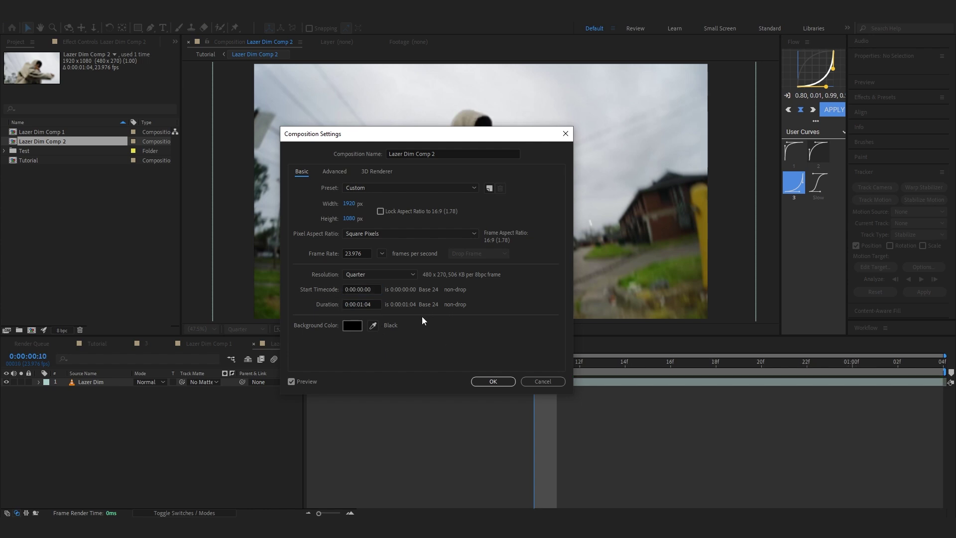
{"action": "left_click", "coordinate": [490, 380]}
Step: Add the second clip's precomp to the render queue with its output module format set to JPEG Sequence
{"action": "left_click", "coordinate": [10, 22]}
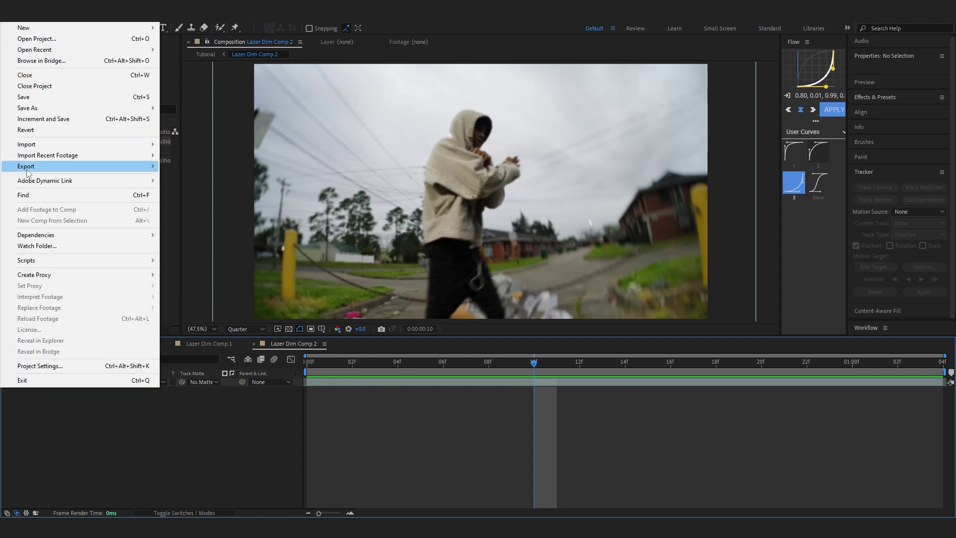
{"action": "mouse_move", "coordinate": [27, 168]}
{"action": "left_click", "coordinate": [185, 178]}
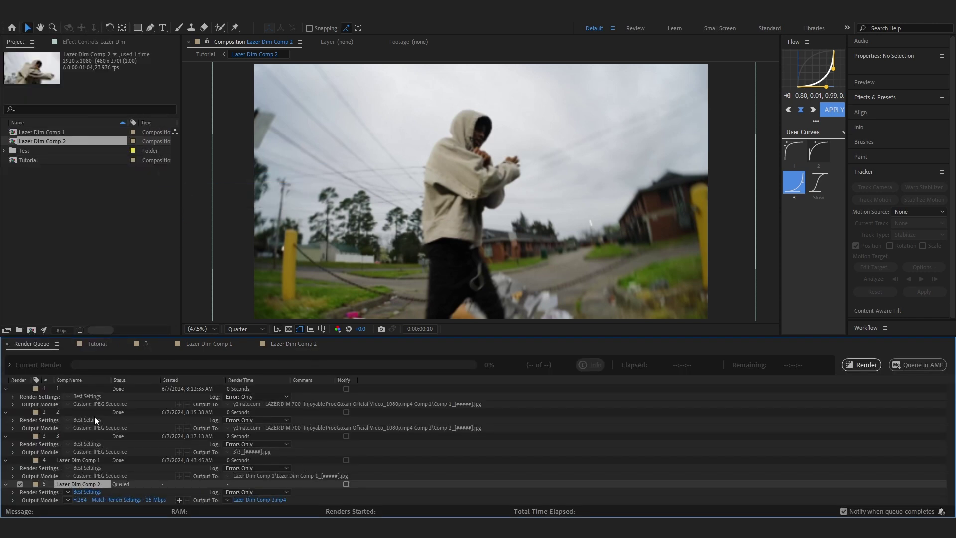
{"action": "left_click", "coordinate": [147, 501]}
{"action": "left_click", "coordinate": [465, 143]}
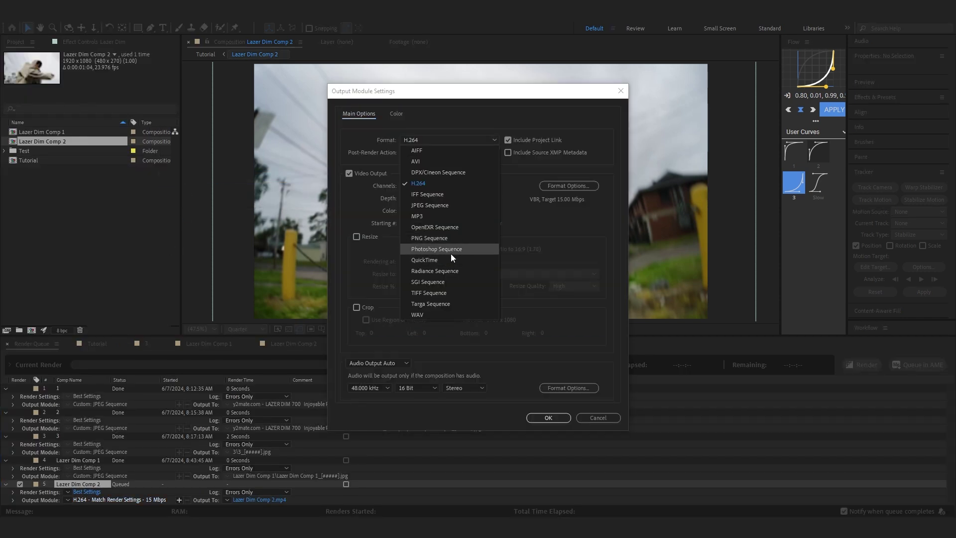
{"action": "left_click", "coordinate": [448, 204]}
{"action": "left_click", "coordinate": [538, 421]}
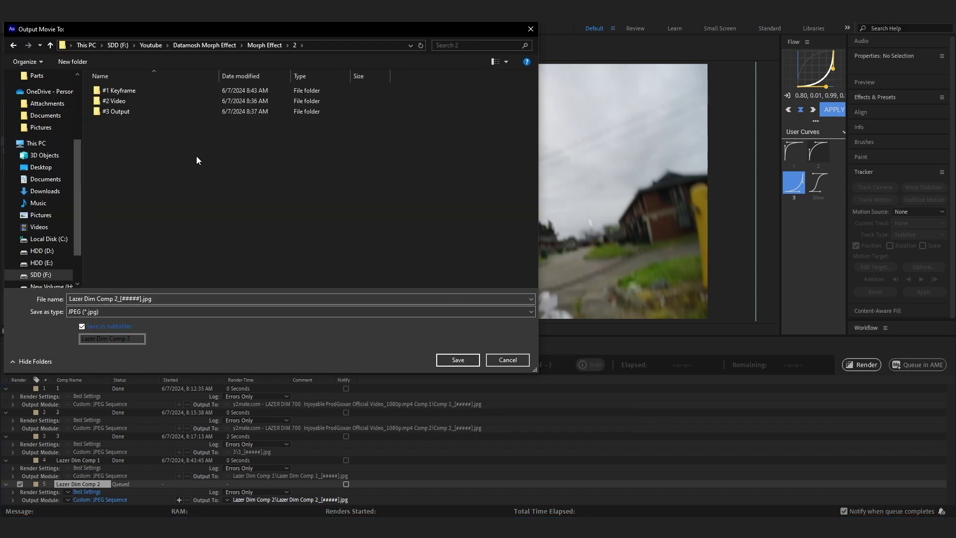
Step: Set the second precomp's output location to the #2 Video folder and render the sequence
{"action": "double_click", "coordinate": [154, 102]}
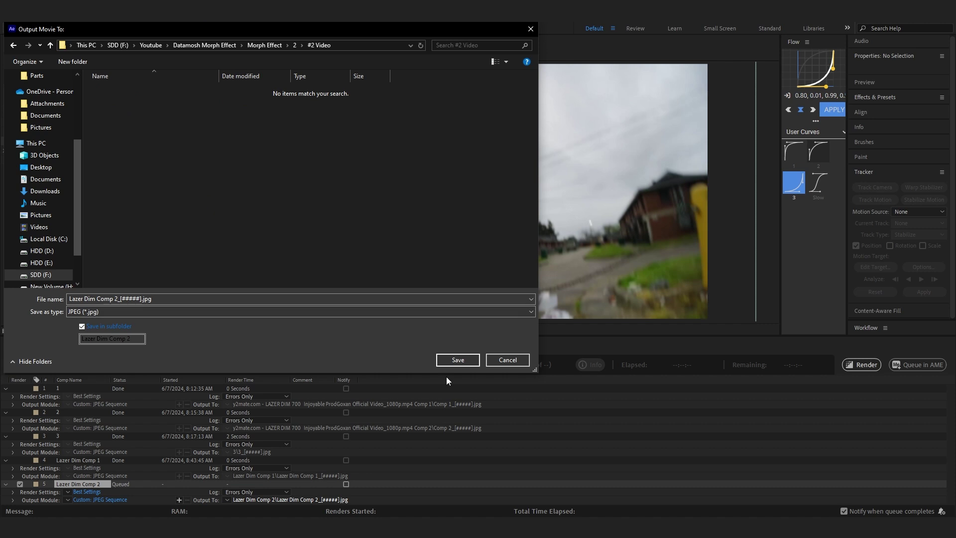
{"action": "left_click", "coordinate": [465, 359]}
{"action": "left_click", "coordinate": [861, 365]}
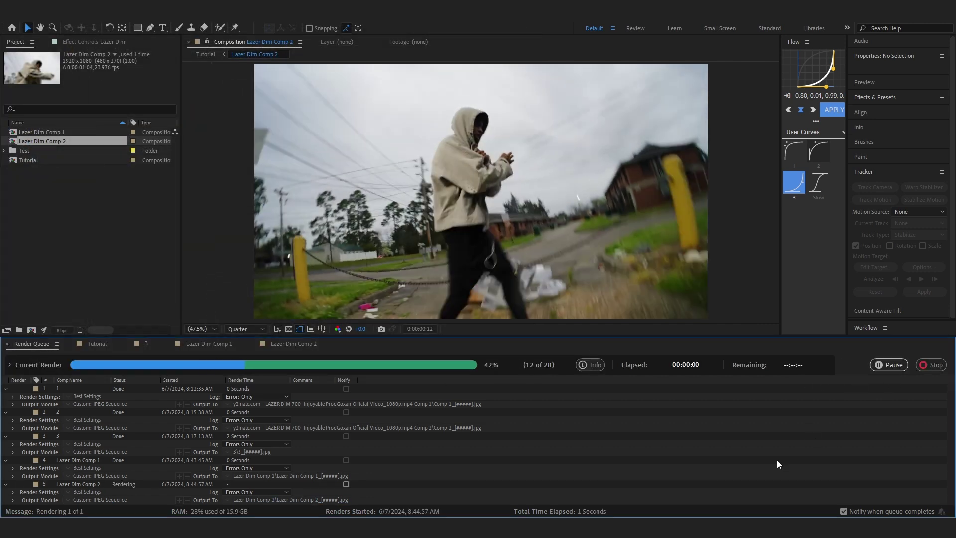
Step: Switch to File Explorer and view the rendered keyframe JPEG in the #1 Keyframe\Lazer Dim Comp 1 folder
{"action": "key", "text": "alt+Tab"}
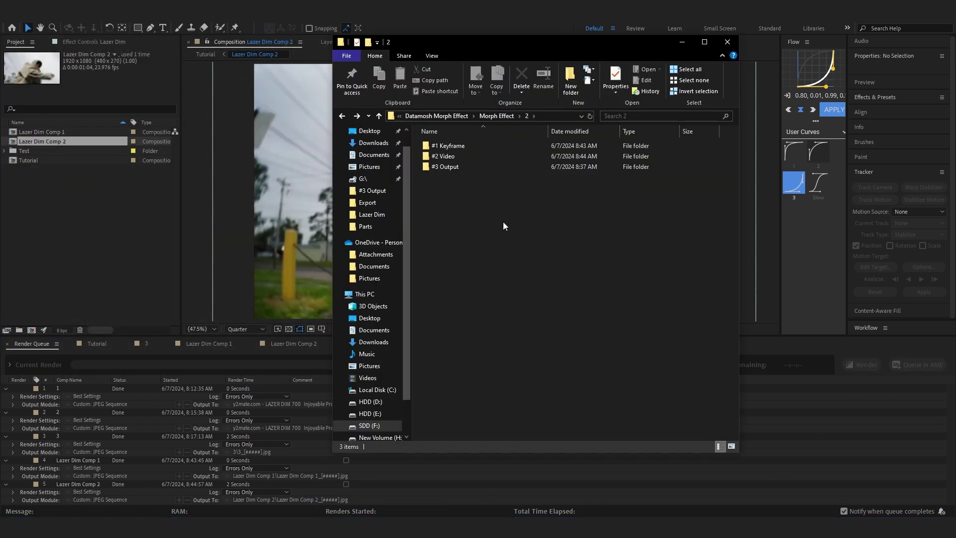
{"action": "double_click", "coordinate": [451, 146]}
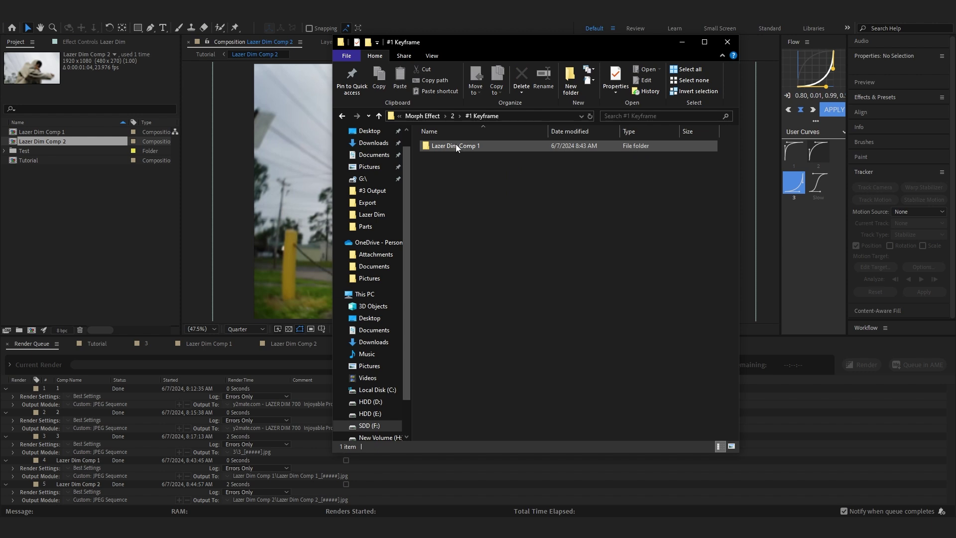
{"action": "double_click", "coordinate": [456, 144]}
{"action": "left_click", "coordinate": [457, 165]}
{"action": "double_click", "coordinate": [457, 162]}
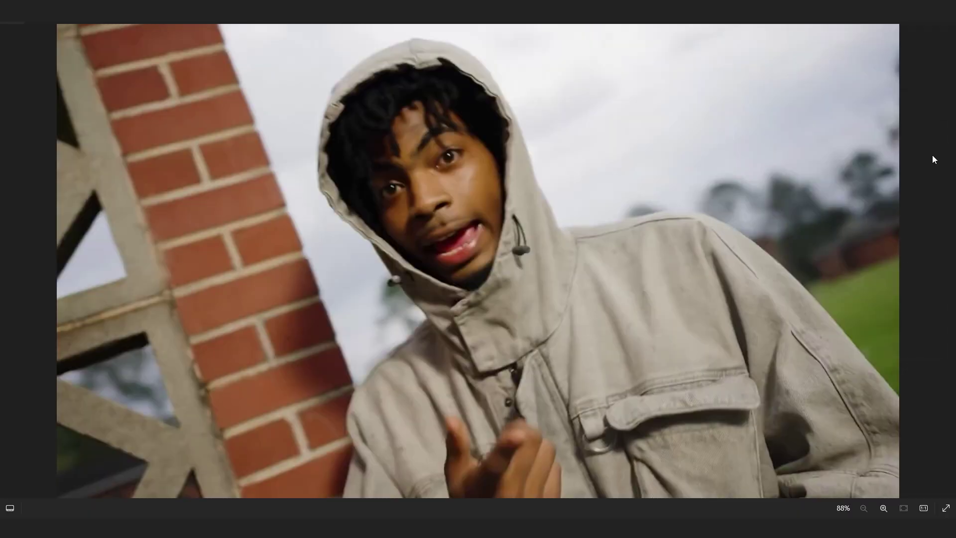
{"action": "key", "text": "alt+F4"}
Step: Inspect the frame number at the end of the keyframe JPEG's file name without renaming the file
{"action": "key", "text": "alt+Left"}
{"action": "key", "text": "alt+Right"}
{"action": "key", "text": "F2"}
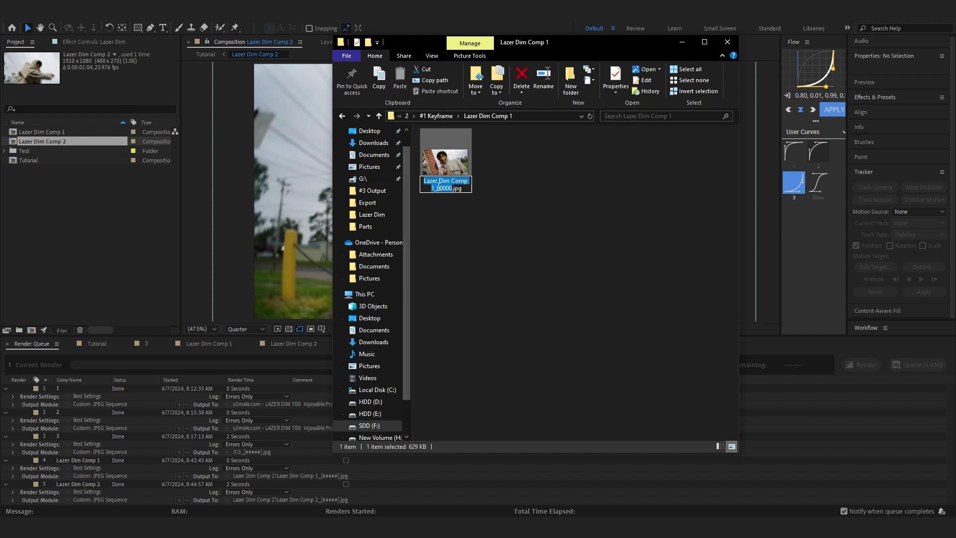
{"action": "left_click", "coordinate": [461, 220]}
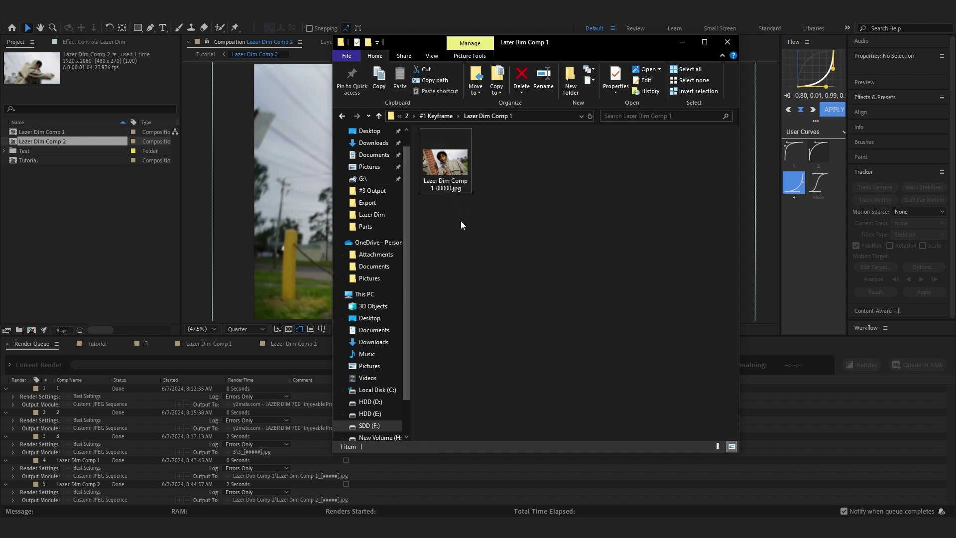
{"action": "left_click", "coordinate": [456, 191]}
{"action": "left_click", "coordinate": [448, 189]}
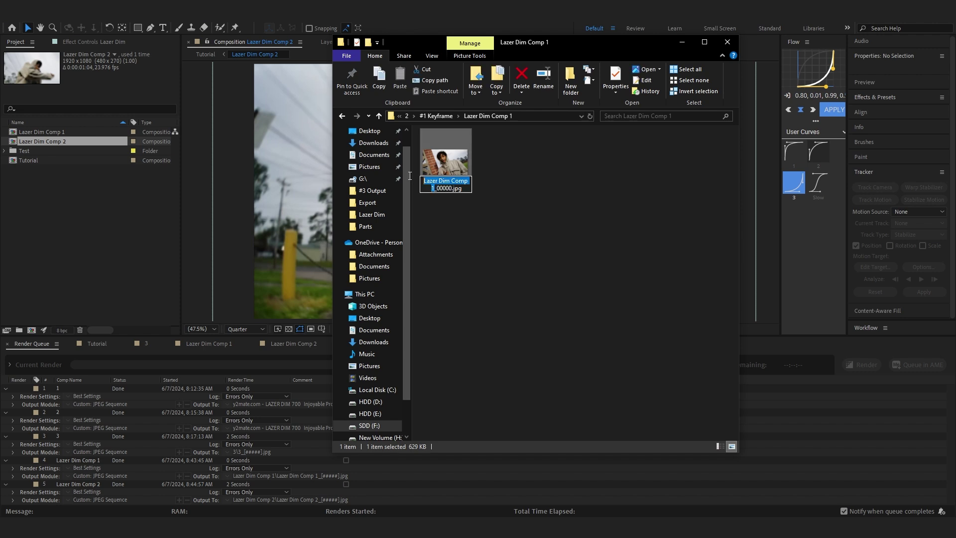
{"action": "mouse_move", "coordinate": [436, 187]}
{"action": "left_mouse_down"}
{"action": "mouse_move", "coordinate": [451, 188]}
{"action": "mouse_move", "coordinate": [448, 198]}
{"action": "left_mouse_up"}
{"action": "left_click", "coordinate": [460, 195]}
Step: Open the #2 Video\Lazer Dim Comp 2 folder and look through the rendered JPEG frames, starting with the first
{"action": "left_click", "coordinate": [407, 116]}
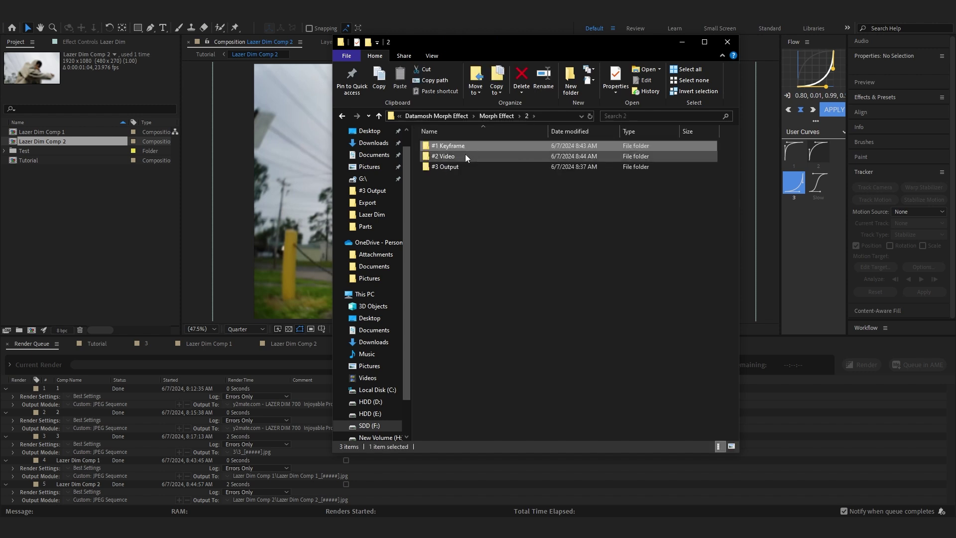
{"action": "double_click", "coordinate": [465, 154]}
{"action": "left_click", "coordinate": [451, 149]}
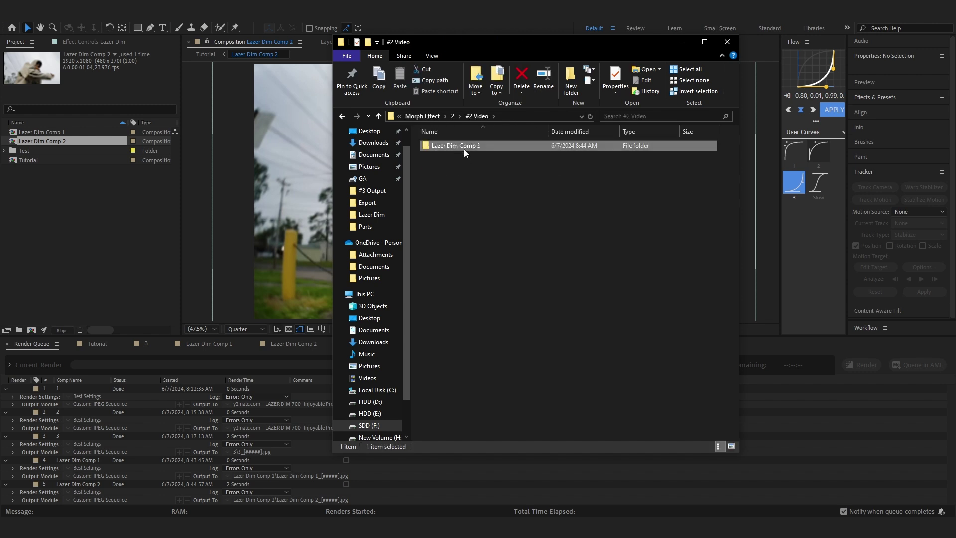
{"action": "left_click", "coordinate": [460, 154]}
{"action": "double_click", "coordinate": [474, 149]}
{"action": "double_click", "coordinate": [453, 183]}
{"action": "key", "text": "Right"}
{"action": "key", "text": "Right"}
{"action": "key", "text": "Right"}
{"action": "key", "text": "Right"}
{"action": "key", "text": "Right"}
{"action": "key", "text": "Right"}
{"action": "key", "text": "Right"}
{"action": "key", "text": "Right"}
{"action": "key", "text": "Right"}
{"action": "key", "text": "Right"}
{"action": "key", "text": "Right"}
{"action": "key", "text": "Right"}
{"action": "key", "text": "Escape"}
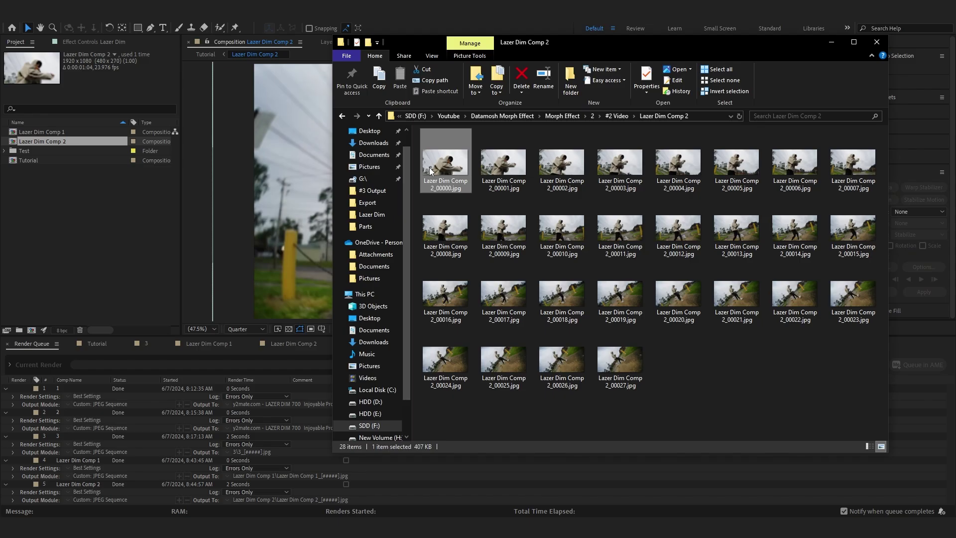
Step: Inspect the frame number in the first video frame's file name without renaming the file
{"action": "key", "text": "F2"}
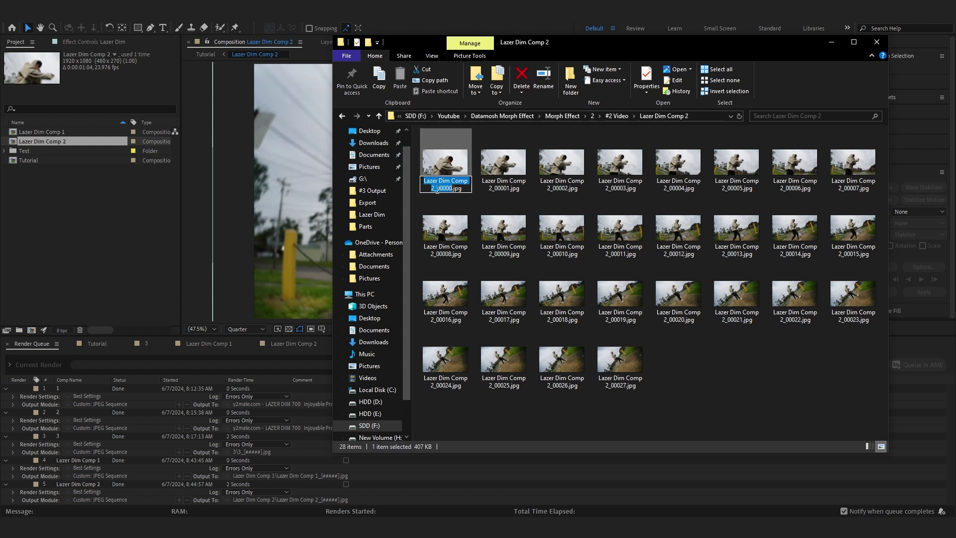
{"action": "left_click_drag", "start_coordinate": [437, 189], "coordinate": [451, 189]}
{"action": "left_click", "coordinate": [769, 349]}
{"action": "left_click", "coordinate": [443, 164]}
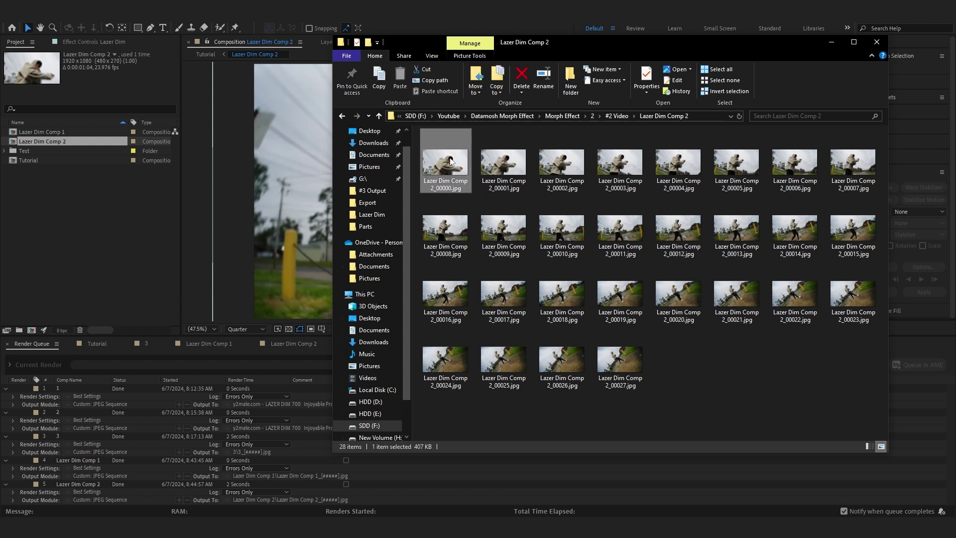
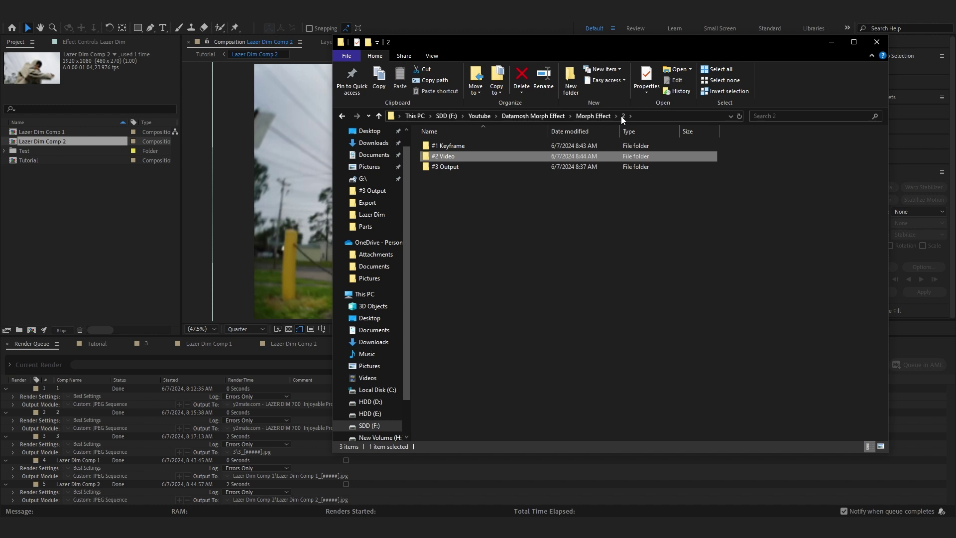
Step: Switch to EbSynth and arrange its window side by side with the File Explorer window
{"action": "left_click_drag", "start_coordinate": [333, 199], "coordinate": [462, 199]}
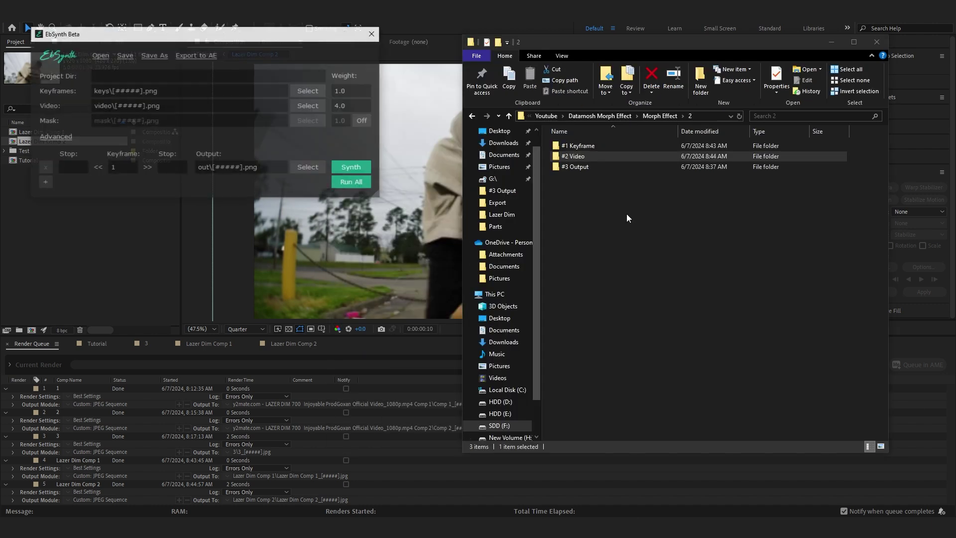
{"action": "left_click_drag", "start_coordinate": [164, 39], "coordinate": [230, 113]}
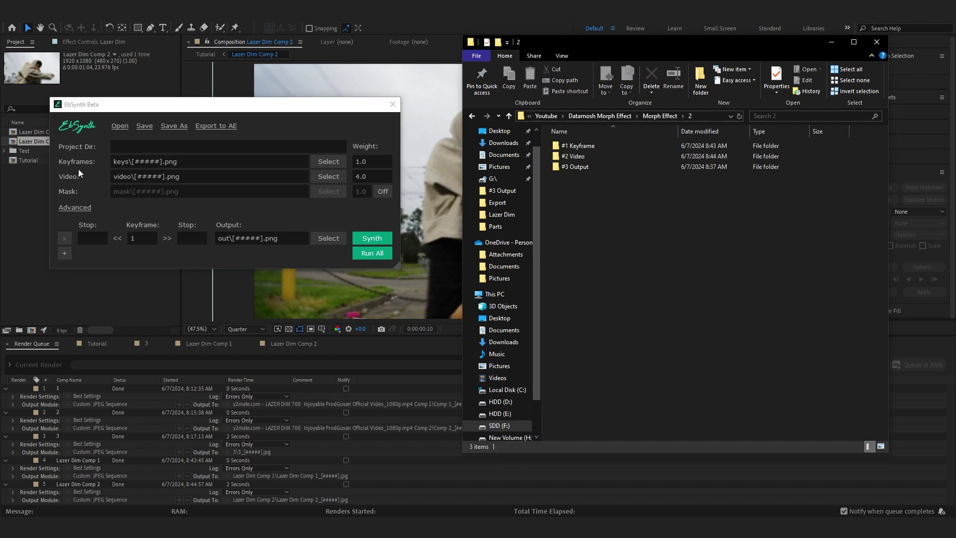
Step: Check the JPEG inside #1 Keyframe\Lazer Dim Comp 1 and load that folder into EbSynth as the keyframes
{"action": "left_click", "coordinate": [564, 145]}
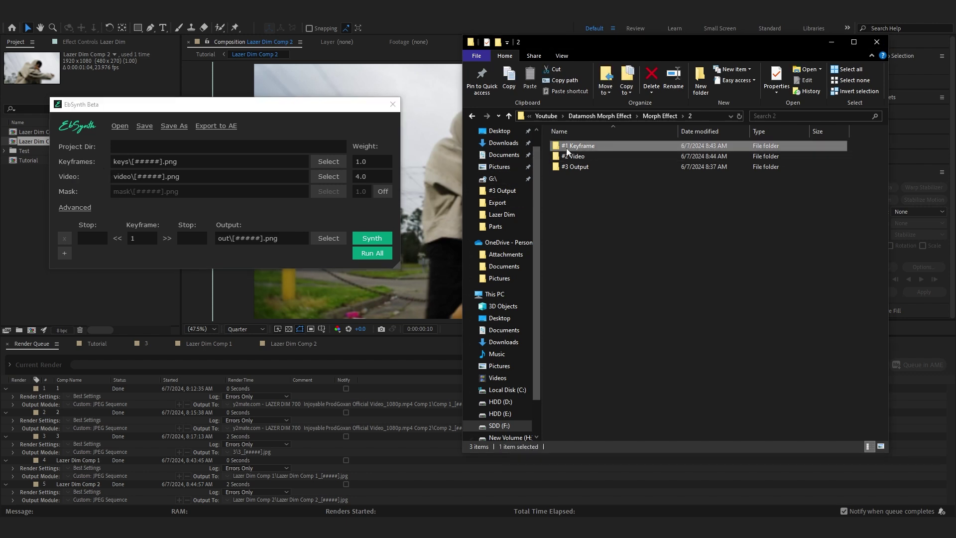
{"action": "double_click", "coordinate": [579, 147]}
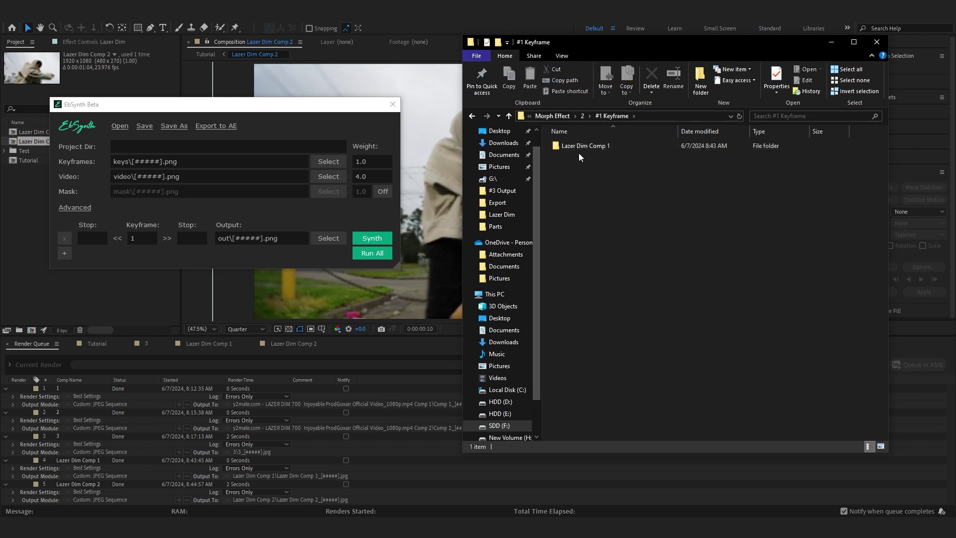
{"action": "left_click", "coordinate": [572, 147]}
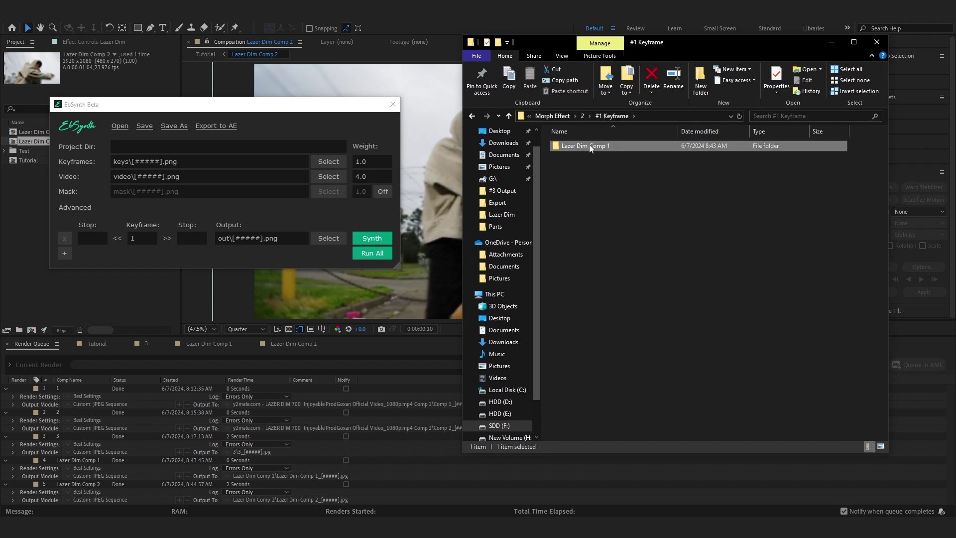
{"action": "double_click", "coordinate": [590, 145]}
{"action": "double_click", "coordinate": [592, 162]}
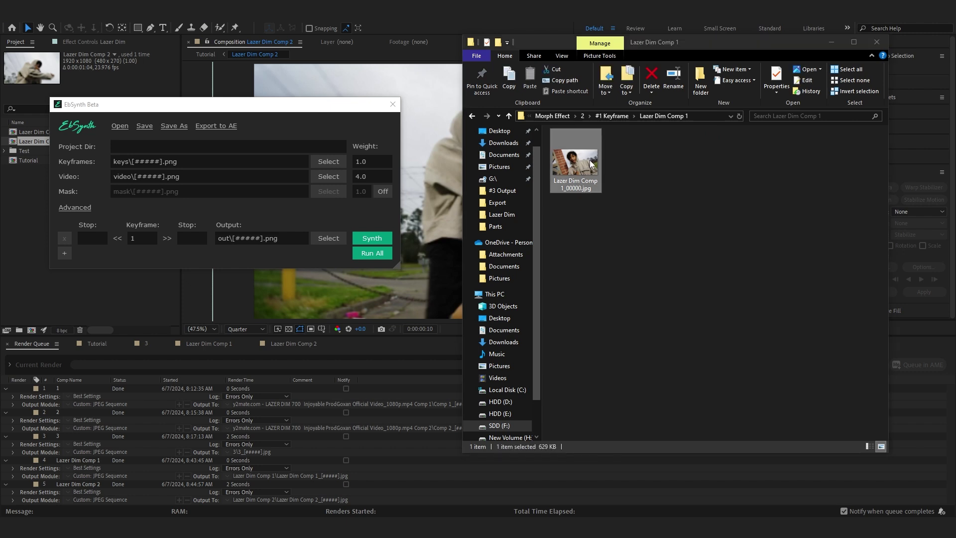
{"action": "key", "text": "Escape"}
{"action": "left_click", "coordinate": [701, 153]}
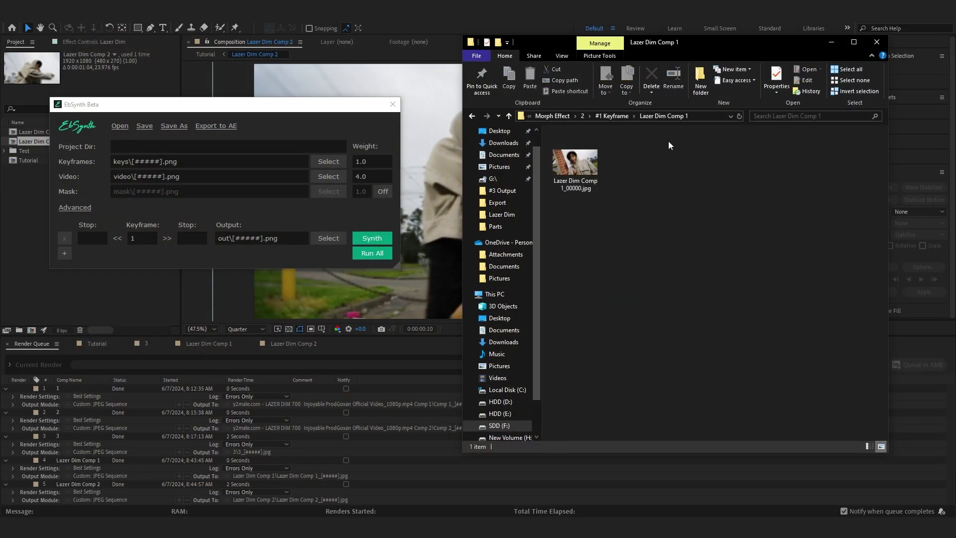
{"action": "key", "text": "alt+Left"}
{"action": "left_click_drag", "start_coordinate": [592, 146], "coordinate": [372, 190]}
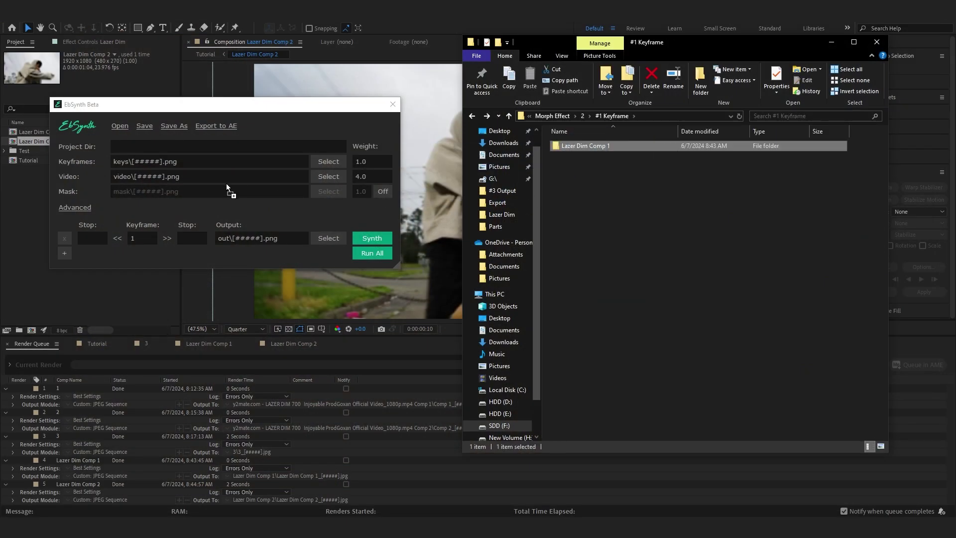
{"action": "left_click_drag", "start_coordinate": [178, 159], "coordinate": [182, 160]}
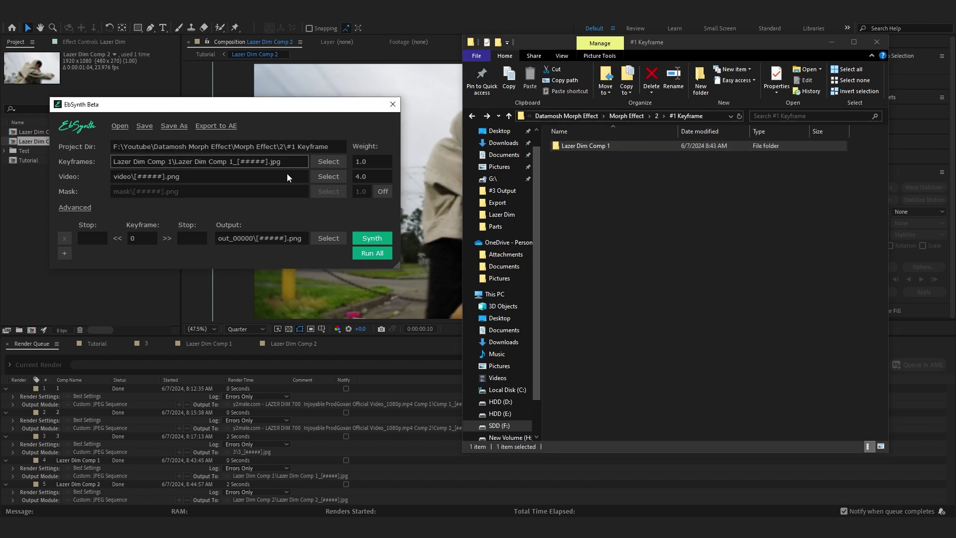
Step: Check the frames inside #2 Video\Lazer Dim Comp 2 and load that folder into EbSynth as the video
{"action": "key", "text": "alt+Left"}
{"action": "double_click", "coordinate": [569, 157]}
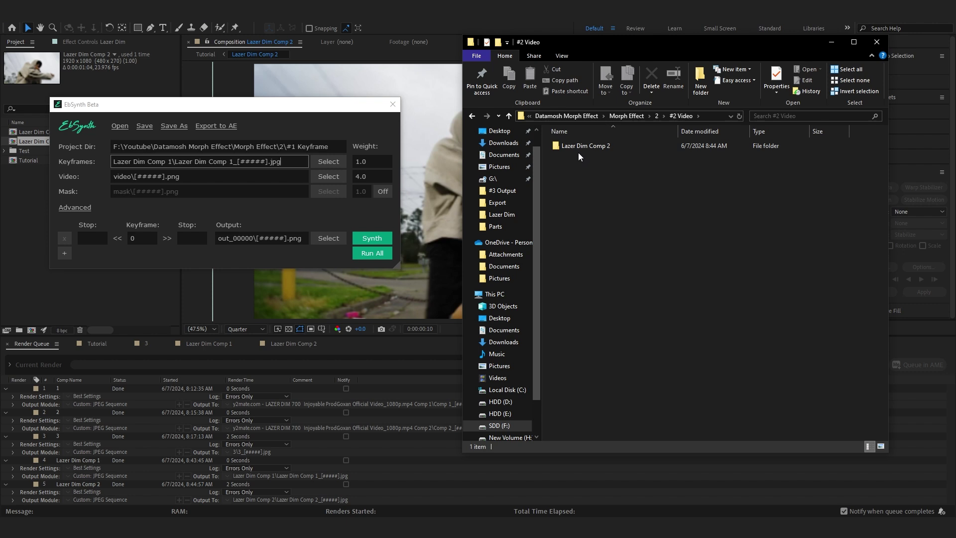
{"action": "double_click", "coordinate": [578, 152]}
{"action": "left_click_drag", "start_coordinate": [876, 438], "coordinate": [761, 333]}
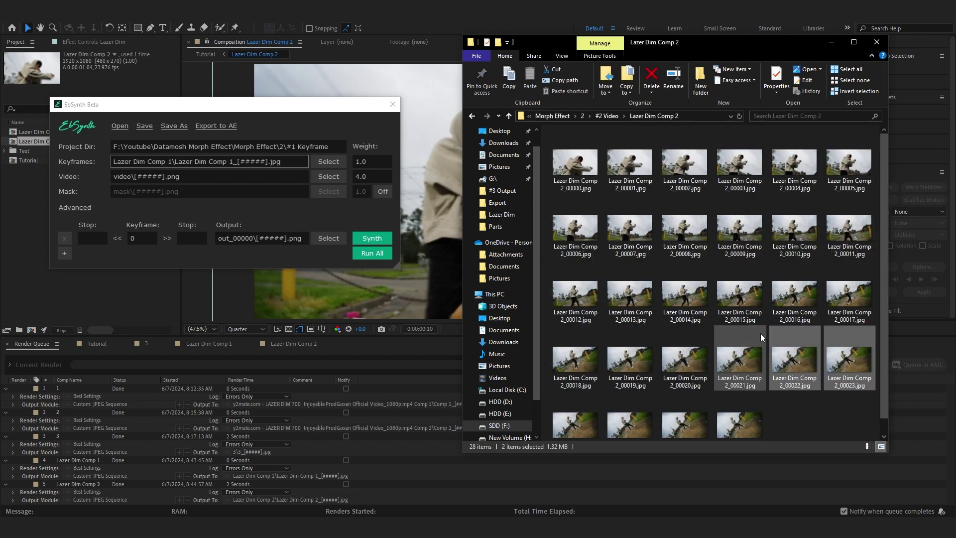
{"action": "key", "text": "BackSpace"}
{"action": "left_click_drag", "start_coordinate": [589, 148], "coordinate": [374, 204]}
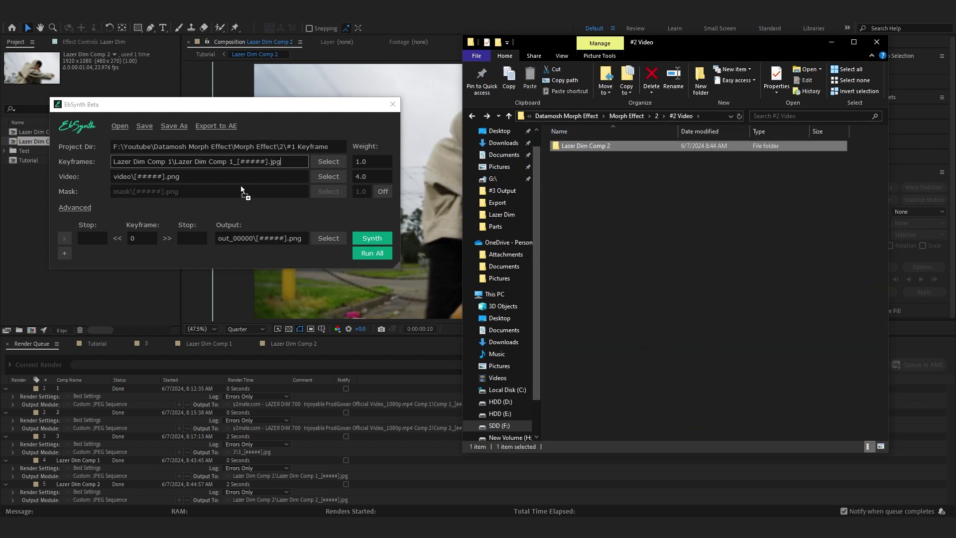
{"action": "left_click_drag", "start_coordinate": [241, 185], "coordinate": [231, 180]}
{"action": "double_click", "coordinate": [572, 146]}
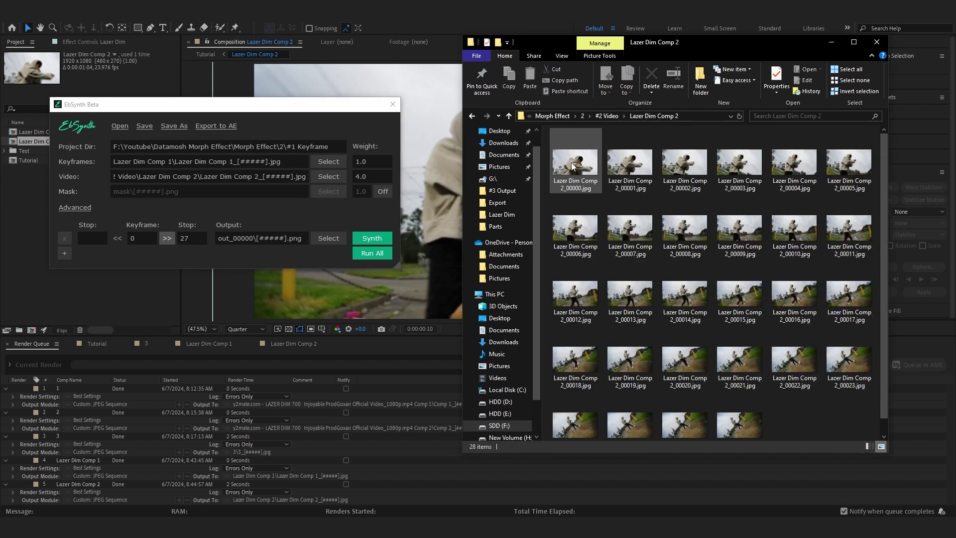
{"action": "key", "text": "BackSpace"}
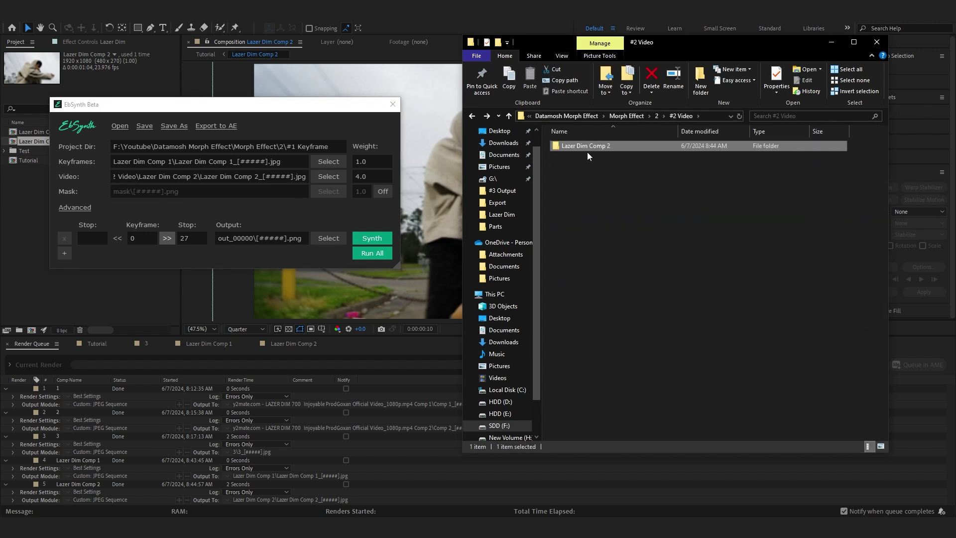
Step: Set the #3 Output folder as EbSynth's output location for the synthesized frames
{"action": "left_click", "coordinate": [658, 116]}
{"action": "double_click", "coordinate": [572, 165]}
{"action": "key", "text": "BackSpace"}
{"action": "left_click_drag", "start_coordinate": [577, 162], "coordinate": [321, 239]}
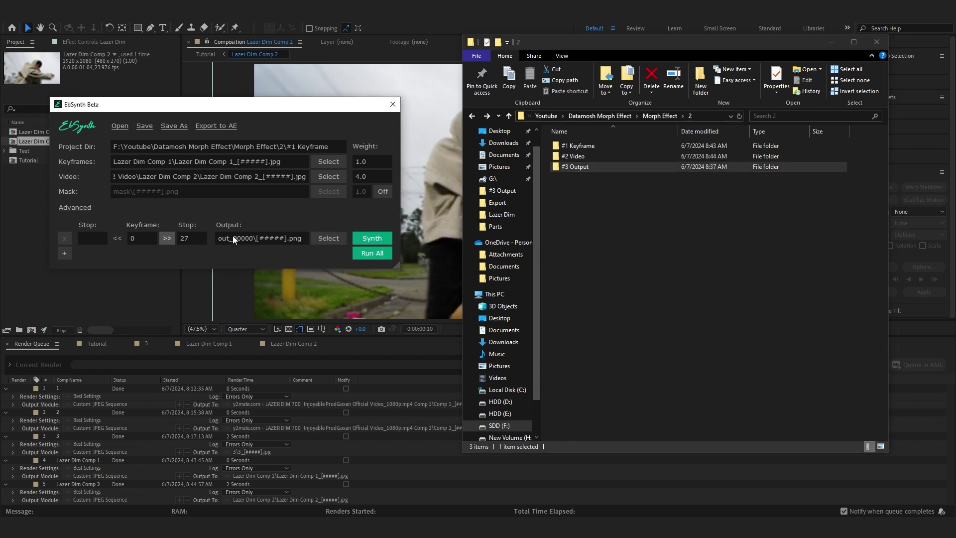
{"action": "left_click_drag", "start_coordinate": [573, 167], "coordinate": [331, 244]}
{"action": "left_click_drag", "start_coordinate": [563, 183], "coordinate": [254, 240]}
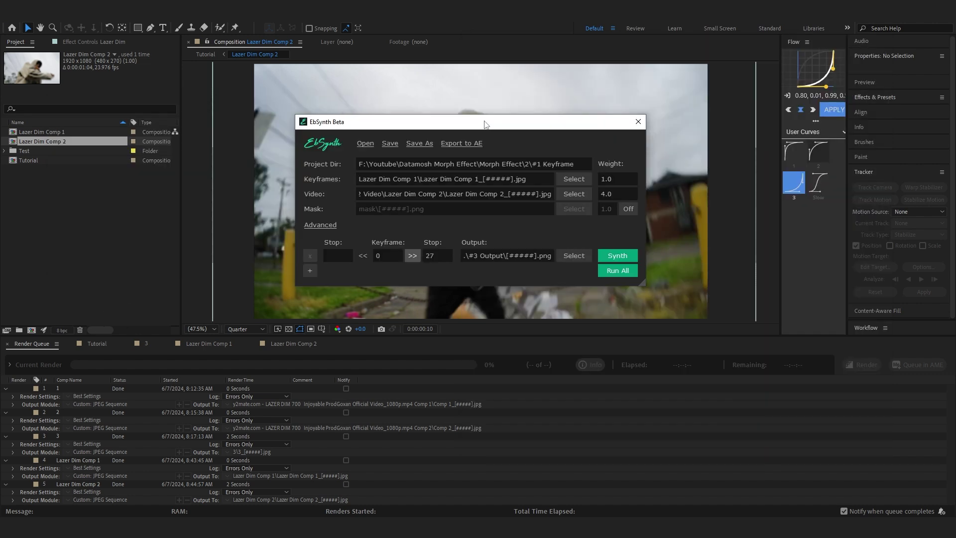
Step: Synthesize the frames in EbSynth, and return to the Tutorial composition in After Effects
{"action": "left_click", "coordinate": [619, 255]}
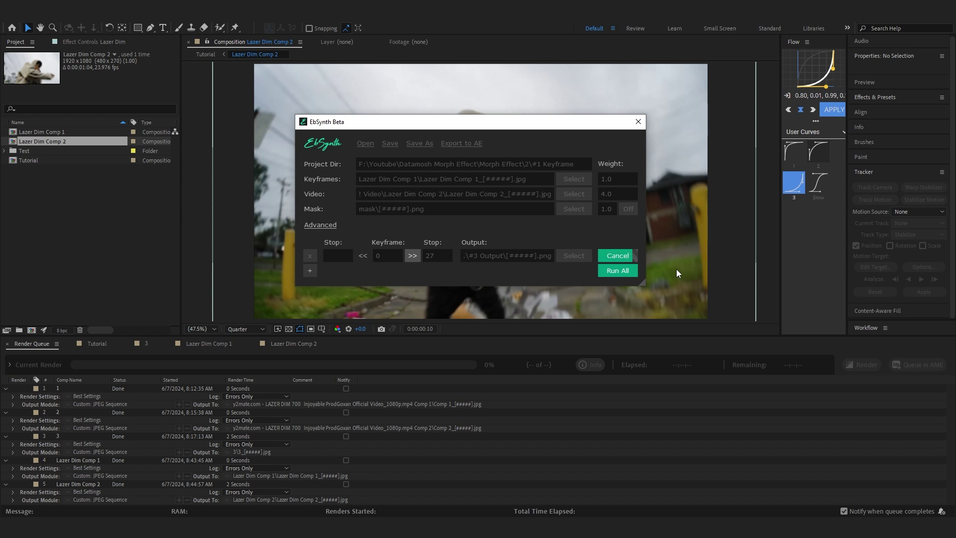
{"action": "left_click", "coordinate": [230, 382]}
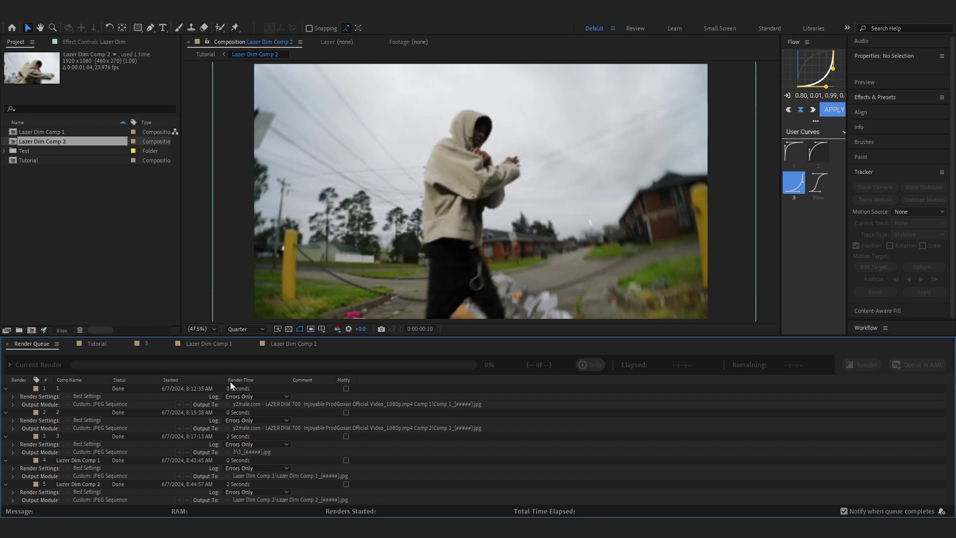
{"action": "left_click", "coordinate": [96, 344]}
Step: Switch to File Explorer, open the #3 Output folder and look through the synthesized PNG frames, starting with 00000.png
{"action": "key", "text": "alt+Tab"}
{"action": "double_click", "coordinate": [685, 169]}
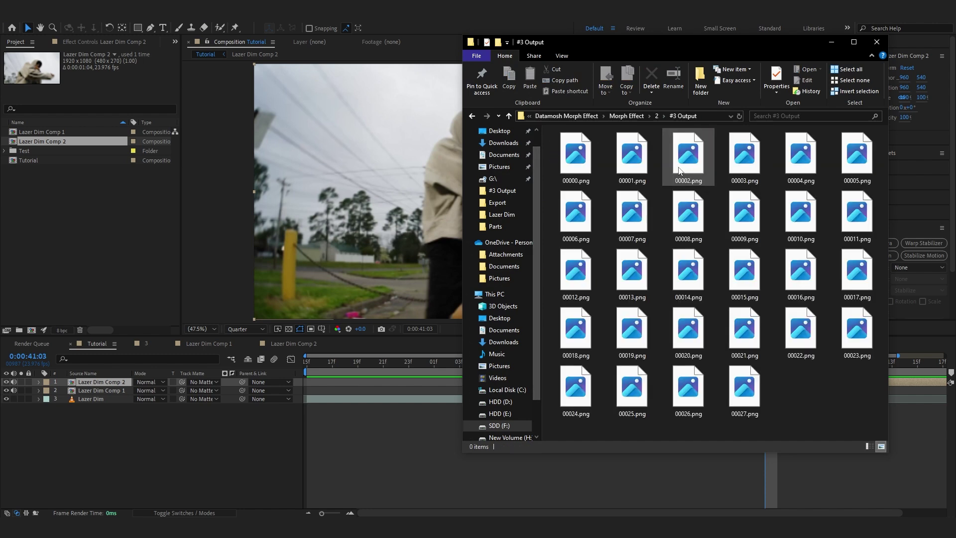
{"action": "double_click", "coordinate": [594, 164]}
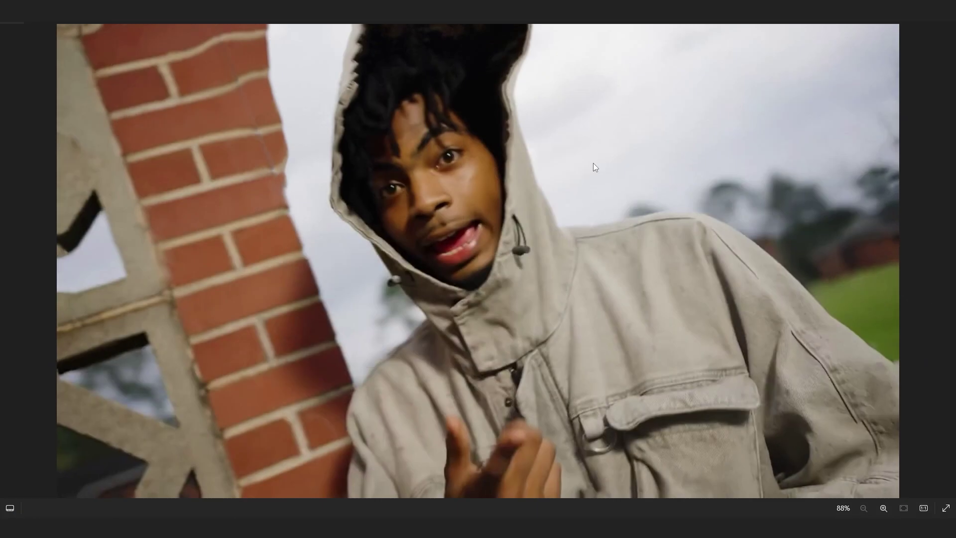
{"action": "key", "text": "Right"}
{"action": "key", "text": "Right"}
{"action": "key", "text": "Right"}
{"action": "key", "text": "Escape"}
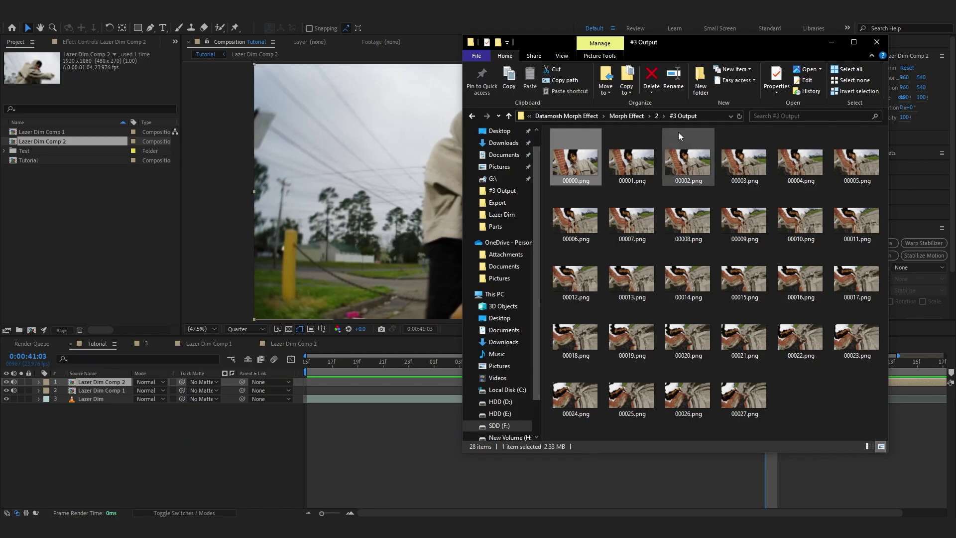
Step: Return to After Effects and import the #3 Output frames as a PNG sequence, starting from 00000.png
{"action": "left_click", "coordinate": [169, 375]}
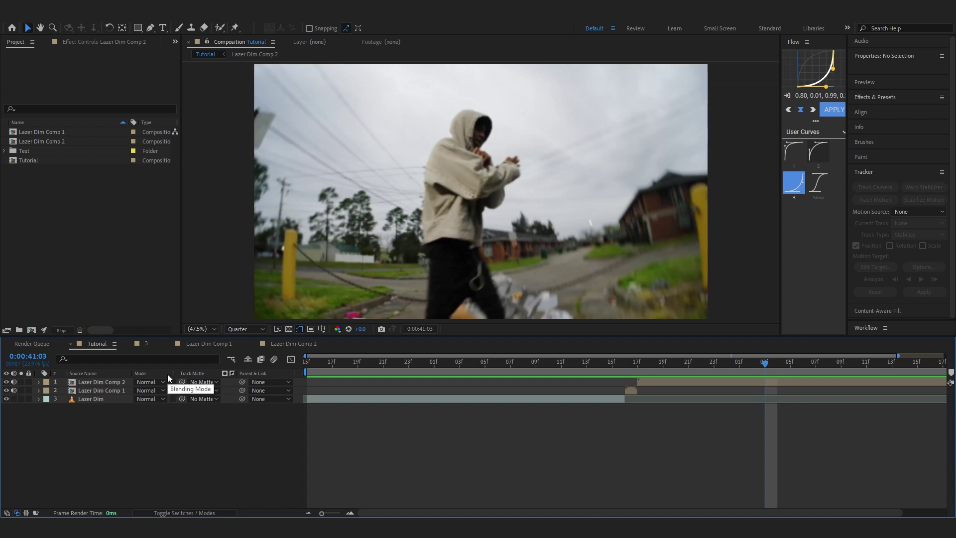
{"action": "left_click", "coordinate": [40, 246]}
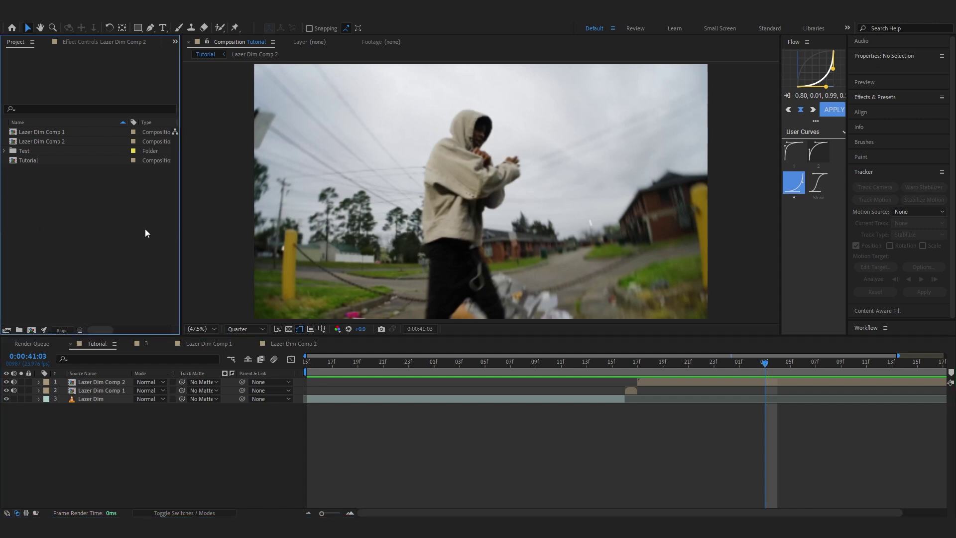
{"action": "right_click", "coordinate": [32, 188]}
{"action": "mouse_move", "coordinate": [87, 239]}
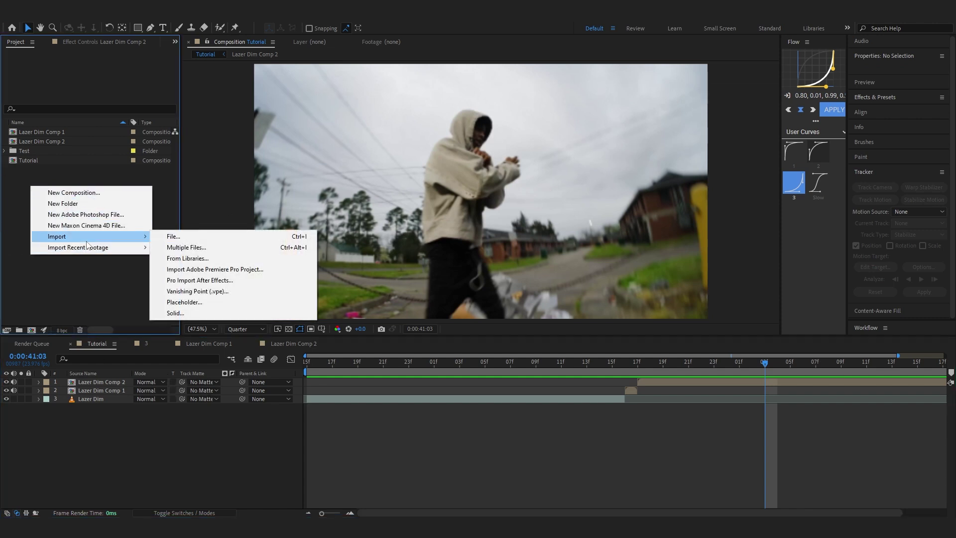
{"action": "left_click", "coordinate": [174, 251]}
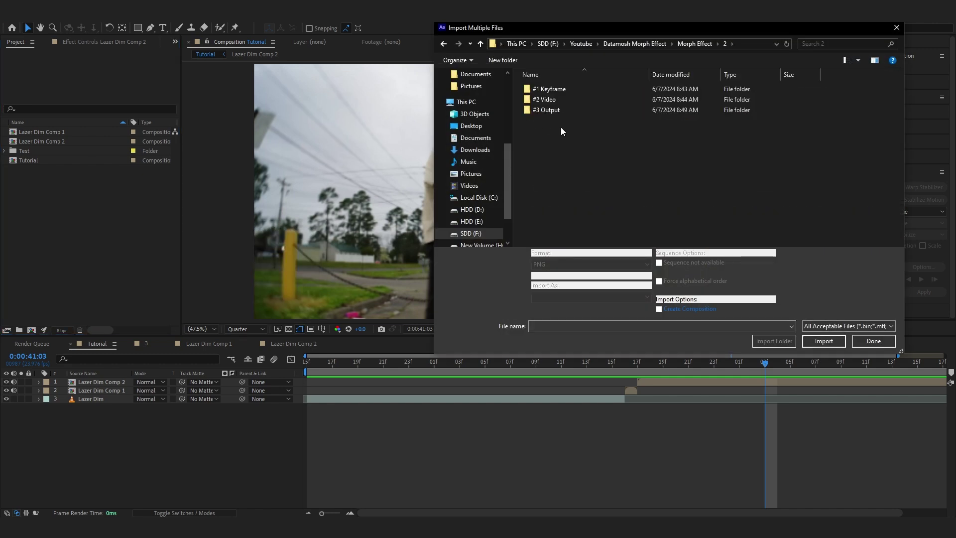
{"action": "double_click", "coordinate": [548, 114]}
{"action": "left_click", "coordinate": [548, 115]}
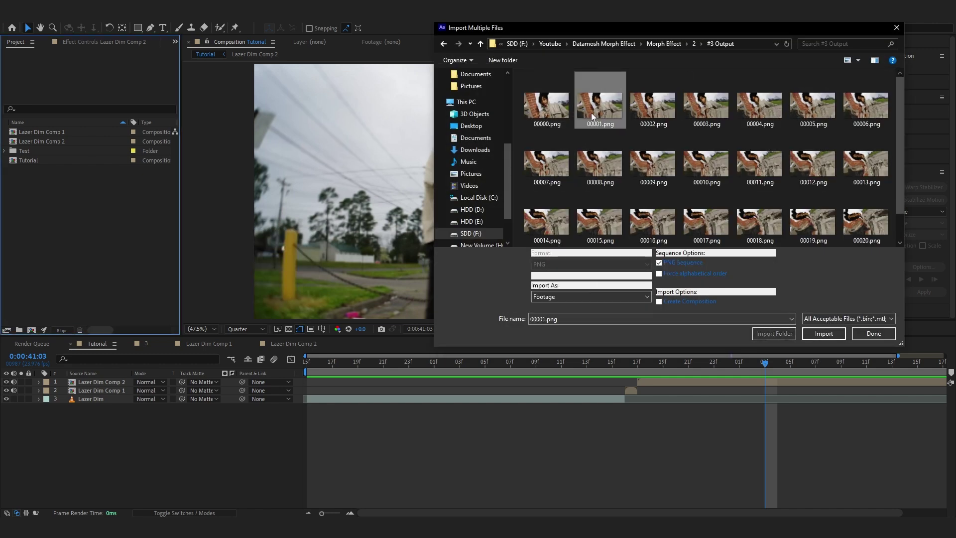
{"action": "scroll", "coordinate": [563, 144], "scroll_direction": "down", "scroll_amount": 1}
{"action": "scroll", "coordinate": [563, 141], "scroll_direction": "up", "scroll_amount": 1}
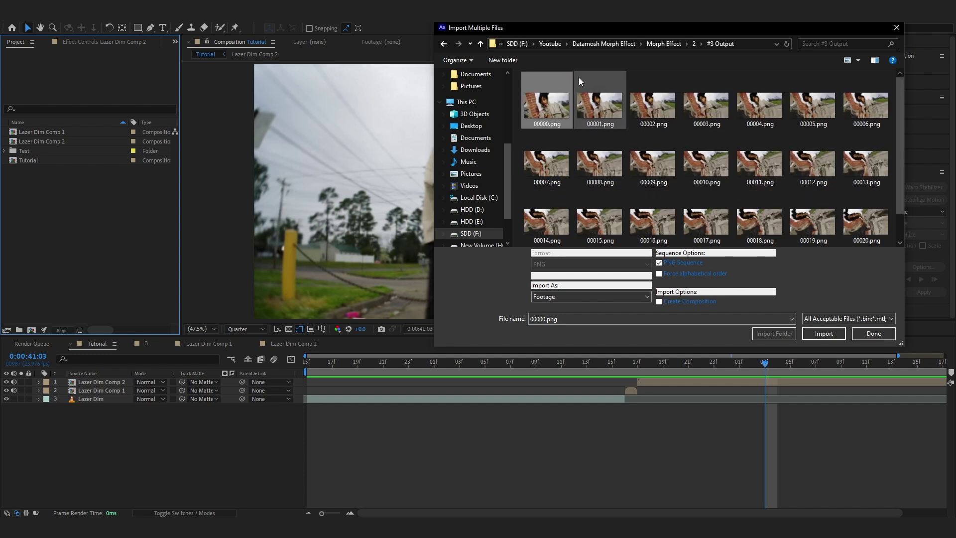
{"action": "left_click", "coordinate": [816, 333]}
{"action": "left_click", "coordinate": [879, 337]}
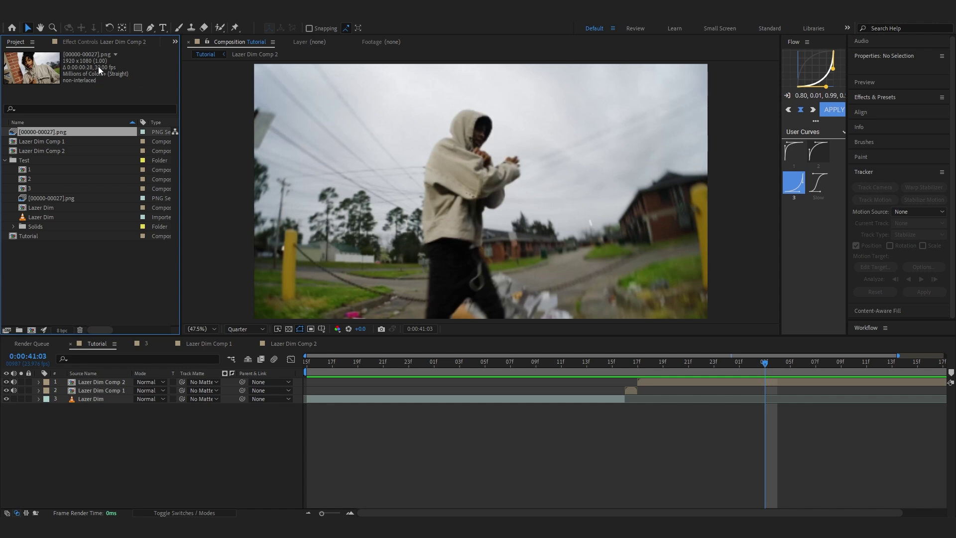
Step: Check the Tutorial composition's frame rate in its composition settings without changing it
{"action": "left_click", "coordinate": [28, 469]}
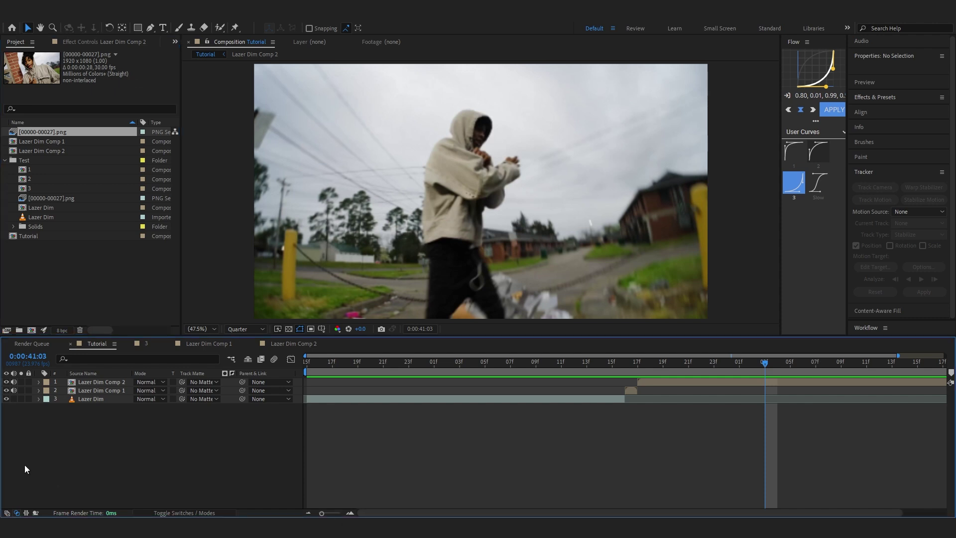
{"action": "left_click", "coordinate": [49, 19]}
{"action": "left_click", "coordinate": [75, 42]}
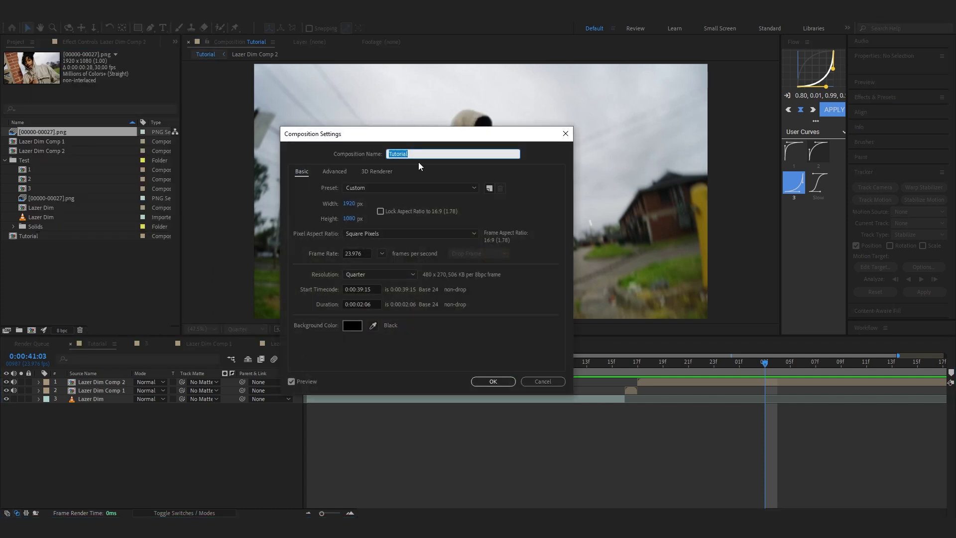
{"action": "double_click", "coordinate": [347, 253]}
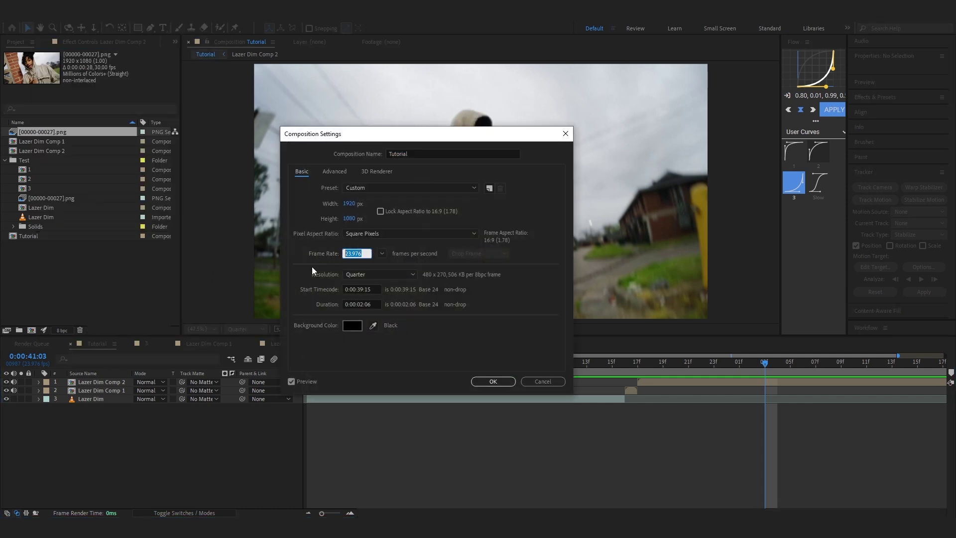
{"action": "left_click", "coordinate": [491, 382]}
Step: Interpret the imported PNG sequence at a frame rate of 23.976 frames per second
{"action": "right_click", "coordinate": [30, 131]}
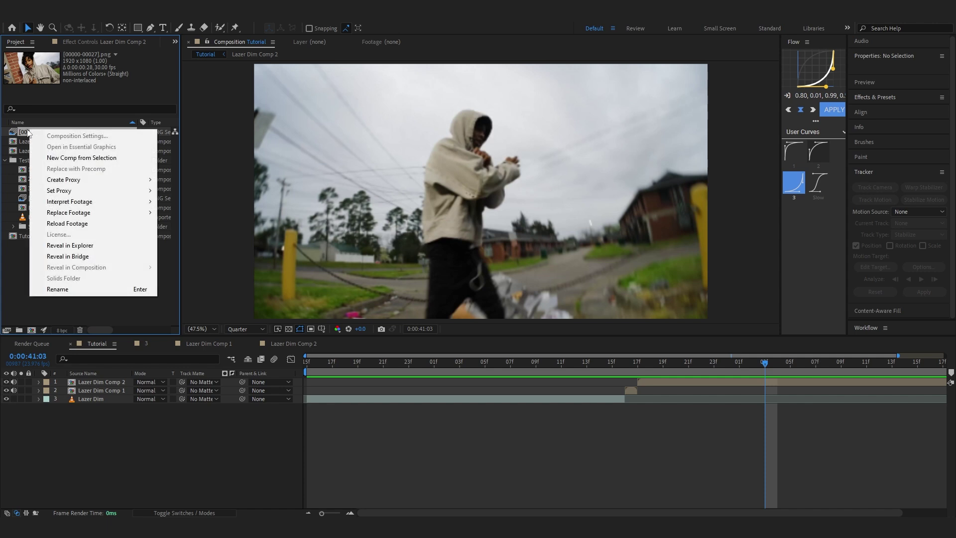
{"action": "mouse_move", "coordinate": [52, 202]}
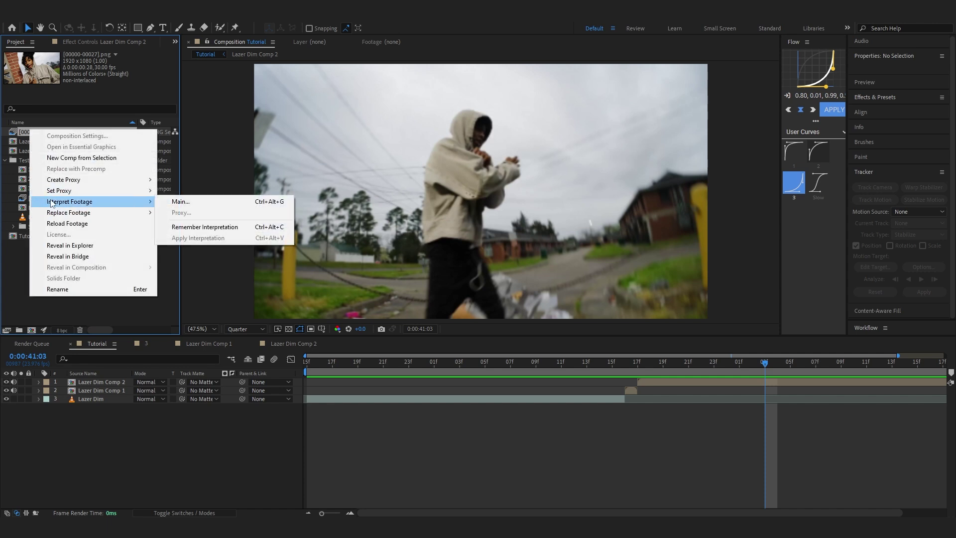
{"action": "left_click", "coordinate": [180, 201]}
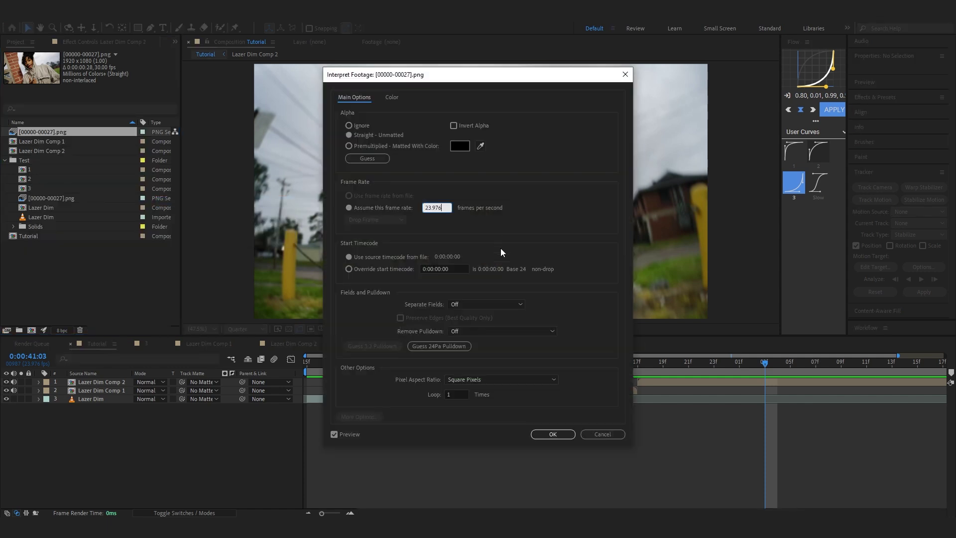
{"action": "left_click", "coordinate": [552, 434]}
Step: Add the PNG sequence as the top layer of the Tutorial composition, starting together with the Lazer Dim Comp 1 layer
{"action": "left_click_drag", "start_coordinate": [31, 133], "coordinate": [642, 382]}
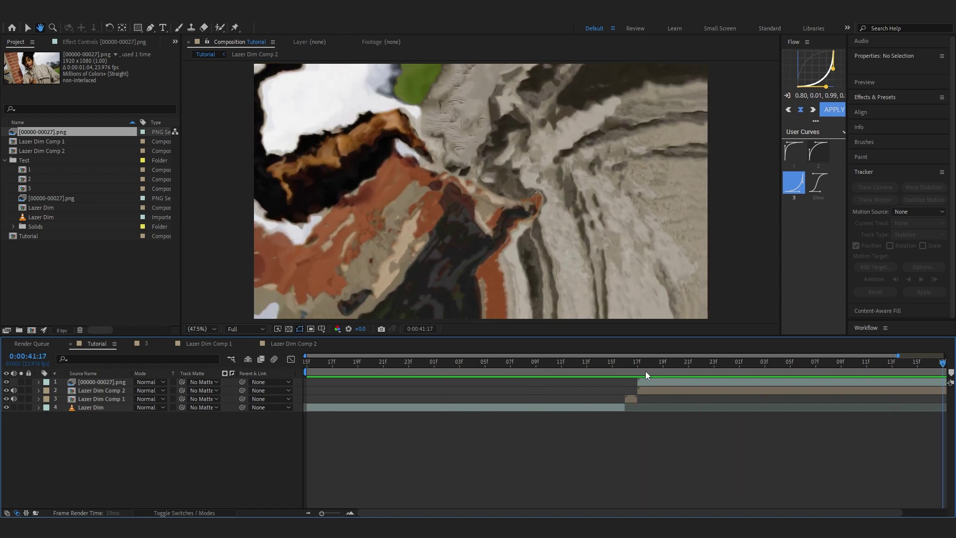
{"action": "left_click", "coordinate": [650, 381]}
{"action": "left_click_drag", "start_coordinate": [650, 381], "coordinate": [629, 418]}
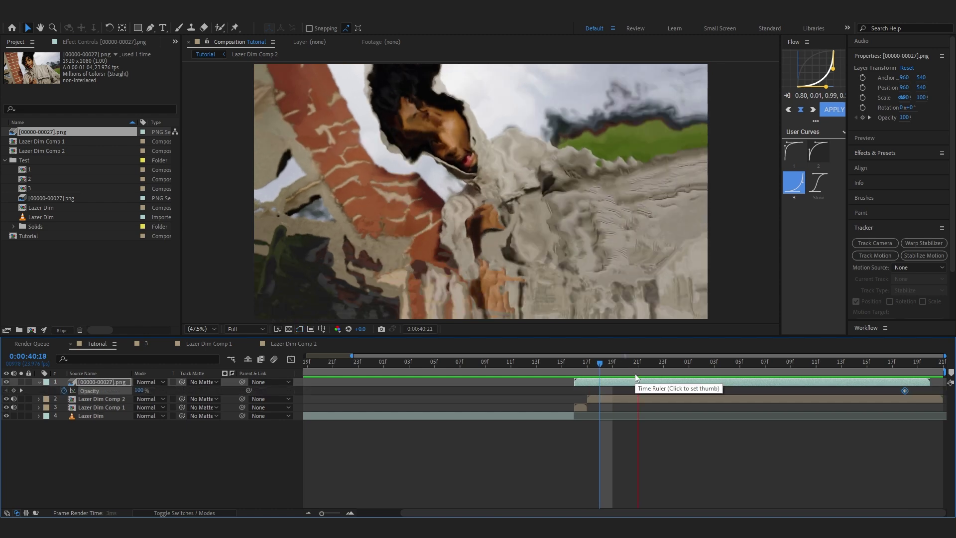
Step: Preview the morph transition in the Tutorial composition
{"action": "key", "text": "space"}
{"action": "key", "text": "space"}
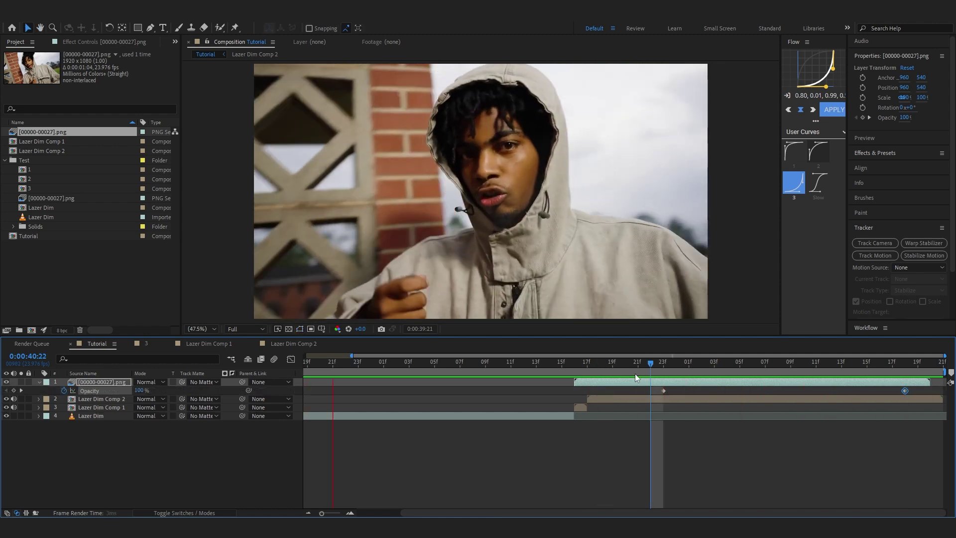
Step: Apply S_DissolveLuma to the PNG sequence and keyframe Dissolve Percent from 0% at 0:00:40:19 to 100% at 0:00:41:16
{"action": "key", "text": "ctrl+space"}
{"action": "type", "text": "luma"}
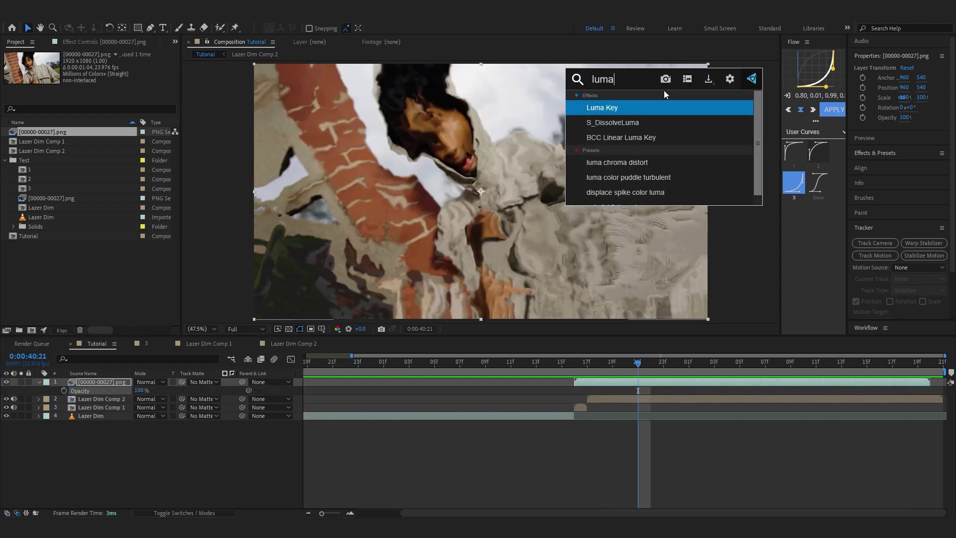
{"action": "left_click", "coordinate": [629, 126]}
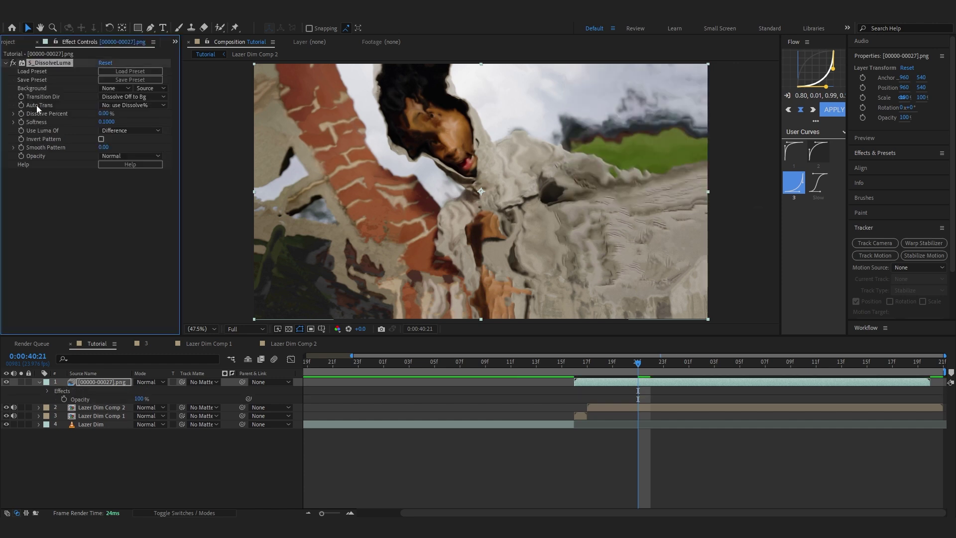
{"action": "left_click_drag", "start_coordinate": [638, 363], "coordinate": [617, 400]}
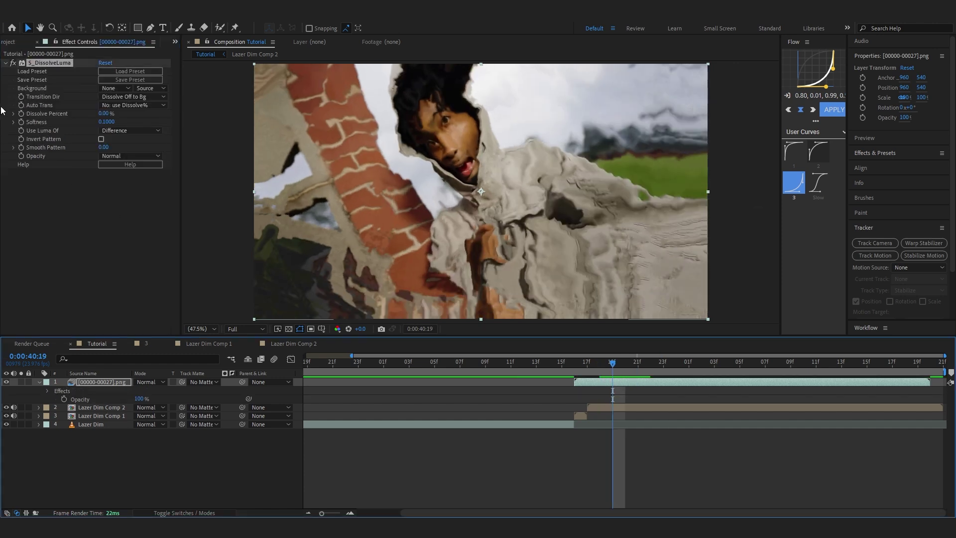
{"action": "left_click", "coordinate": [24, 115]}
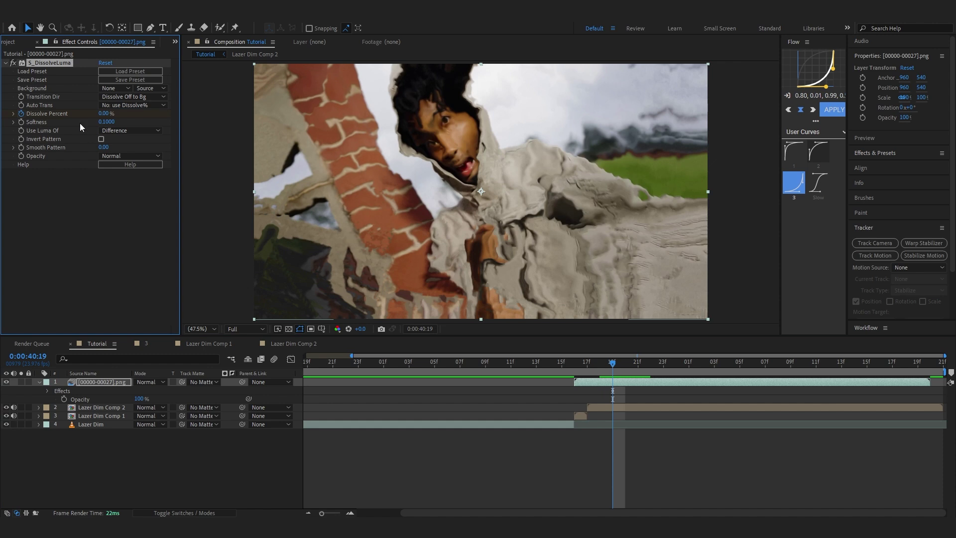
{"action": "left_click_drag", "start_coordinate": [825, 357], "coordinate": [880, 360]}
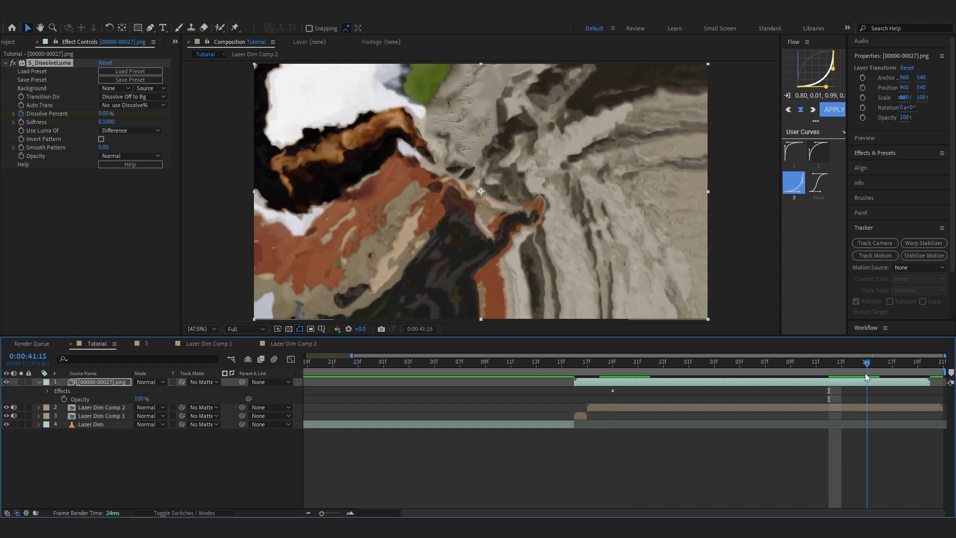
{"action": "left_click_drag", "start_coordinate": [191, 132], "coordinate": [201, 133]}
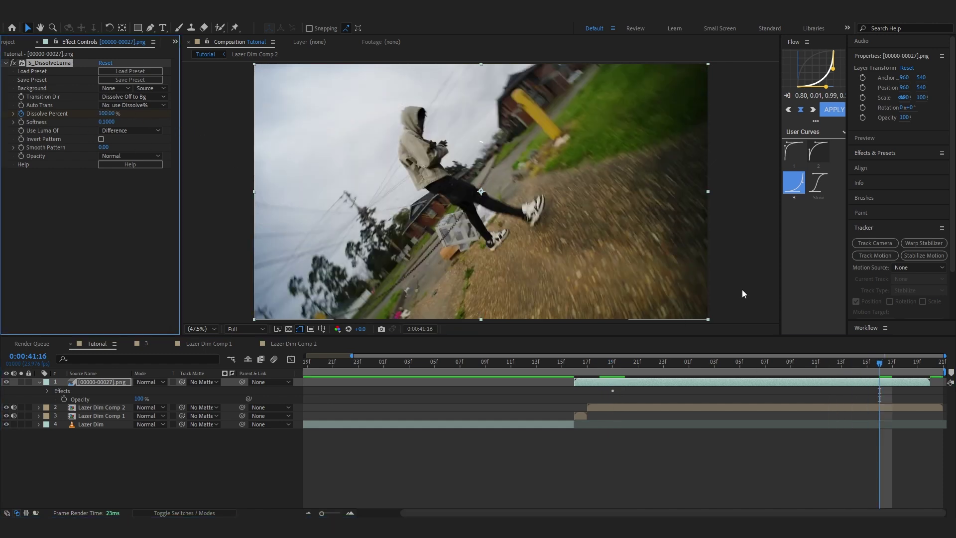
Step: Set the S_DissolveLuma Softness to 0.88, move the first Dissolve Percent keyframe to 0:00:40:23 and preview the dissolve
{"action": "left_click", "coordinate": [829, 362]}
{"action": "left_click_drag", "start_coordinate": [107, 122], "coordinate": [156, 131]}
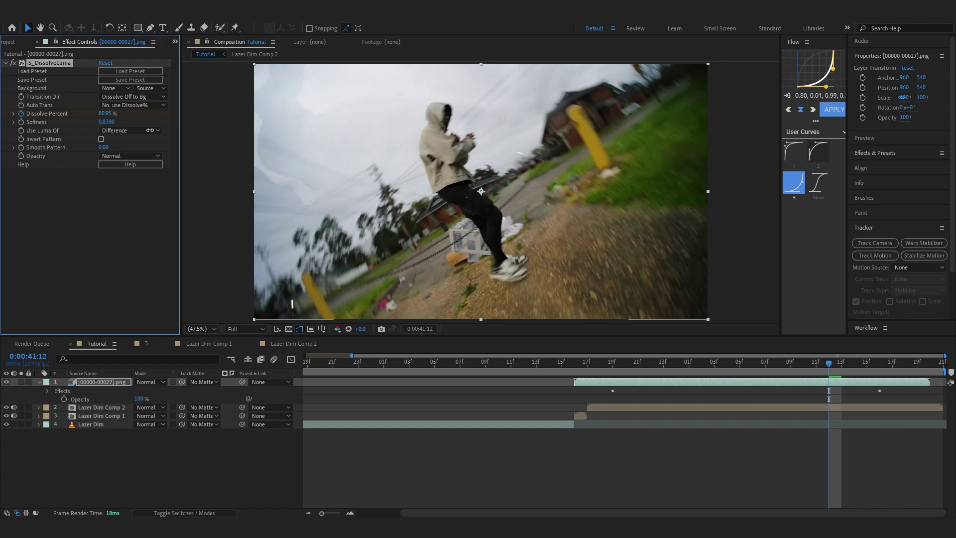
{"action": "left_click_drag", "start_coordinate": [840, 364], "coordinate": [692, 399]}
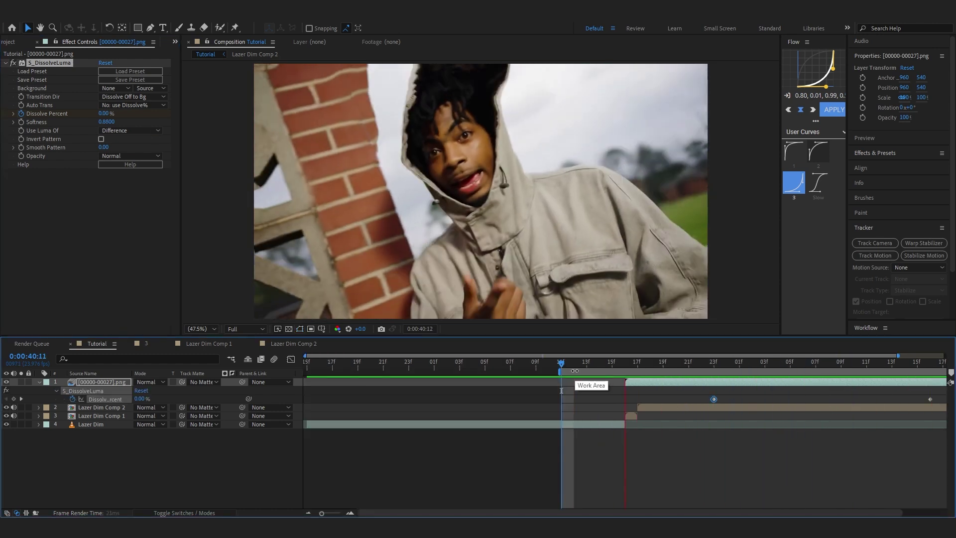
{"action": "key", "text": "space"}
{"action": "left_click", "coordinate": [687, 368]}
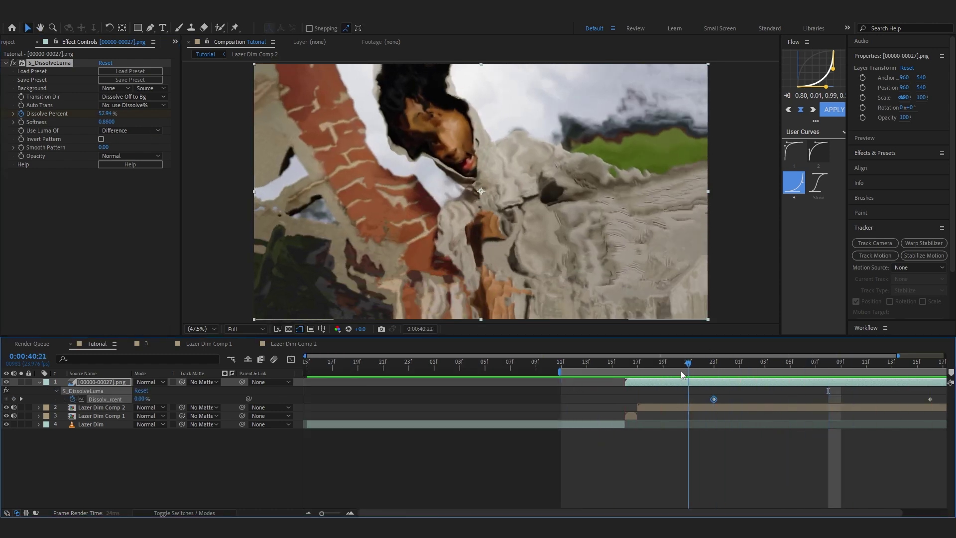
Step: Apply Color Balance (HLS) to the PNG sequence and keyframe Hue from 0° at 0:00:40:16 to a strongly rotated hue at 0:00:41:11
{"action": "key", "text": "ctrl+space"}
{"action": "type", "text": "hls"}
{"action": "key", "text": "Return"}
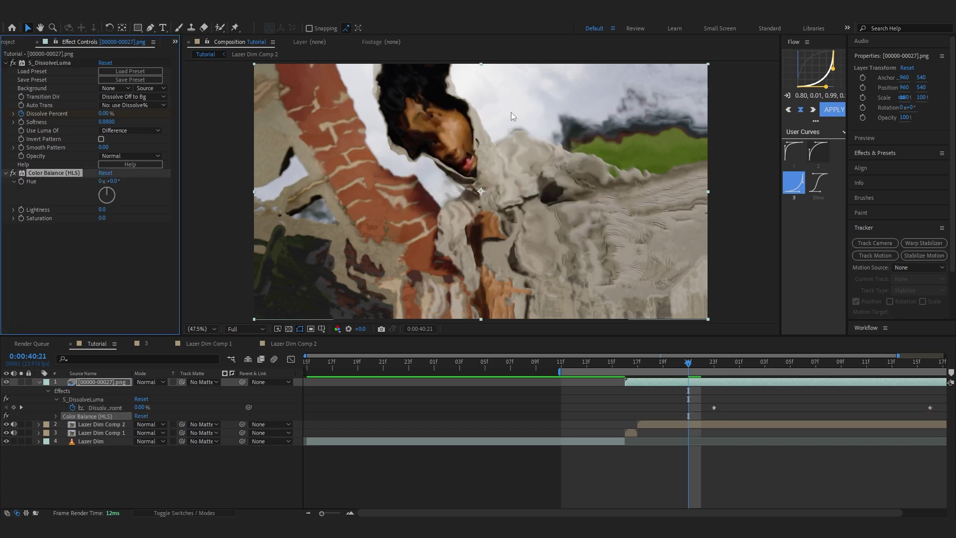
{"action": "left_click", "coordinate": [626, 367]}
{"action": "left_click", "coordinate": [20, 182]}
{"action": "left_click_drag", "start_coordinate": [677, 367], "coordinate": [866, 378]}
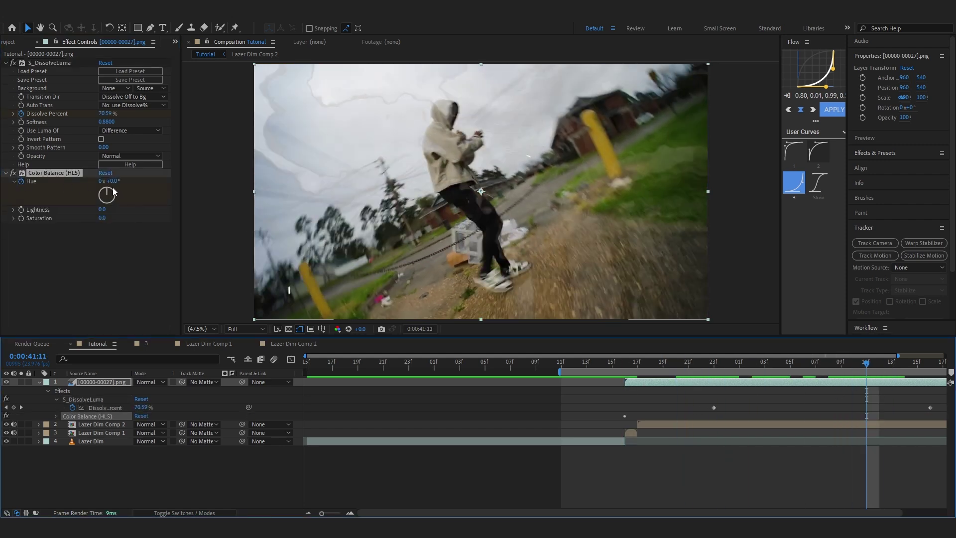
{"action": "left_click_drag", "start_coordinate": [113, 192], "coordinate": [68, 195]}
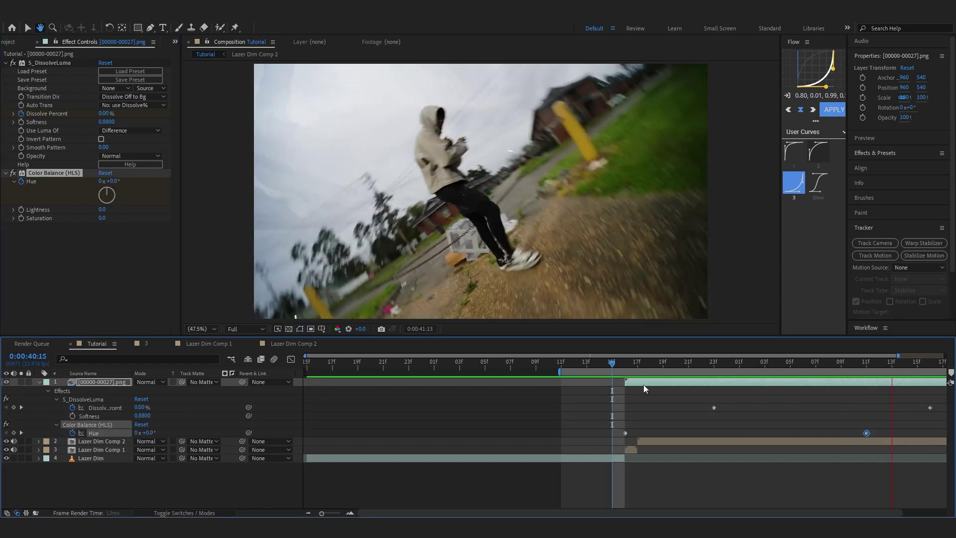
Step: Move the Hue keyframes to 0:00:40:21 and 0:00:41:14, then preview the color shift across the transition
{"action": "key", "text": "space"}
{"action": "left_click_drag", "start_coordinate": [647, 369], "coordinate": [676, 369]}
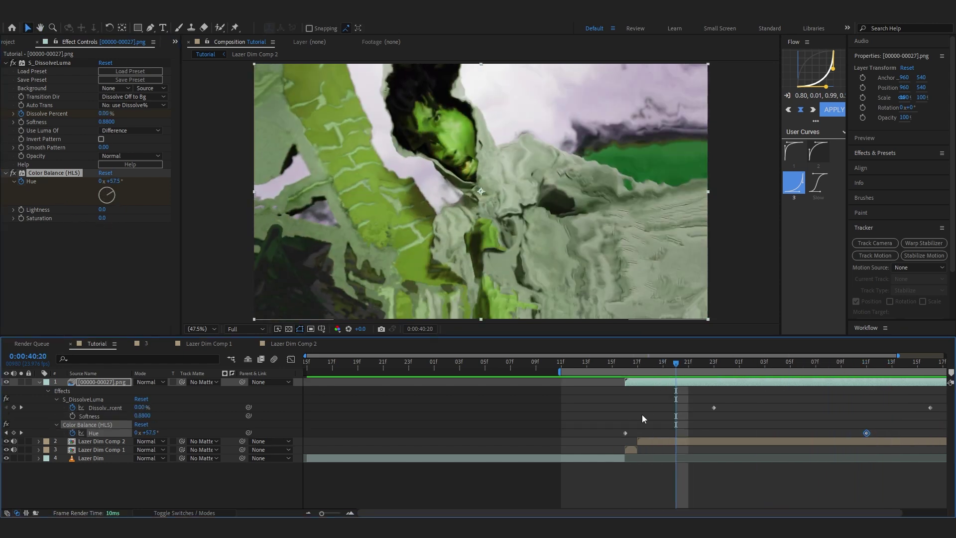
{"action": "left_click_drag", "start_coordinate": [624, 434], "coordinate": [688, 433]}
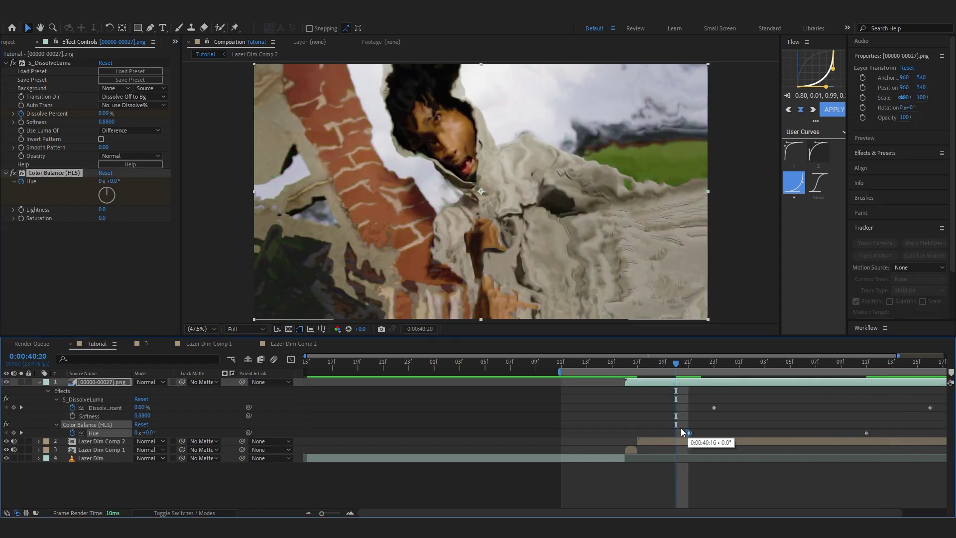
{"action": "left_click_drag", "start_coordinate": [866, 433], "coordinate": [904, 433]}
{"action": "left_click_drag", "start_coordinate": [677, 363], "coordinate": [638, 372]}
{"action": "key", "text": "space"}
{"action": "key", "text": "space"}
{"action": "left_click_drag", "start_coordinate": [802, 363], "coordinate": [764, 378]}
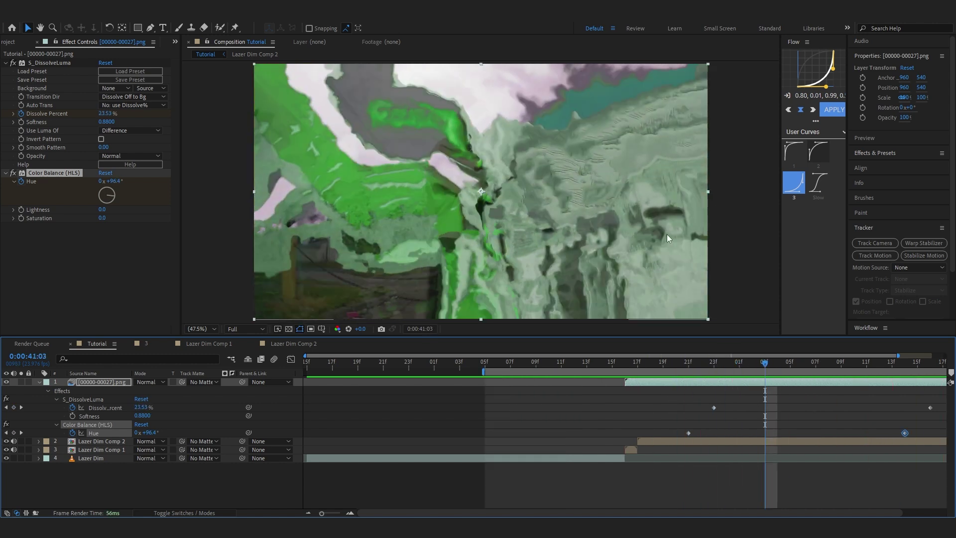
Step: Apply Optical Glow to the PNG sequence with Amount 4, Size 142, Highlights Only 40% and Alpha Channel Extend (Unmult)
{"action": "key", "text": "ctrl+space"}
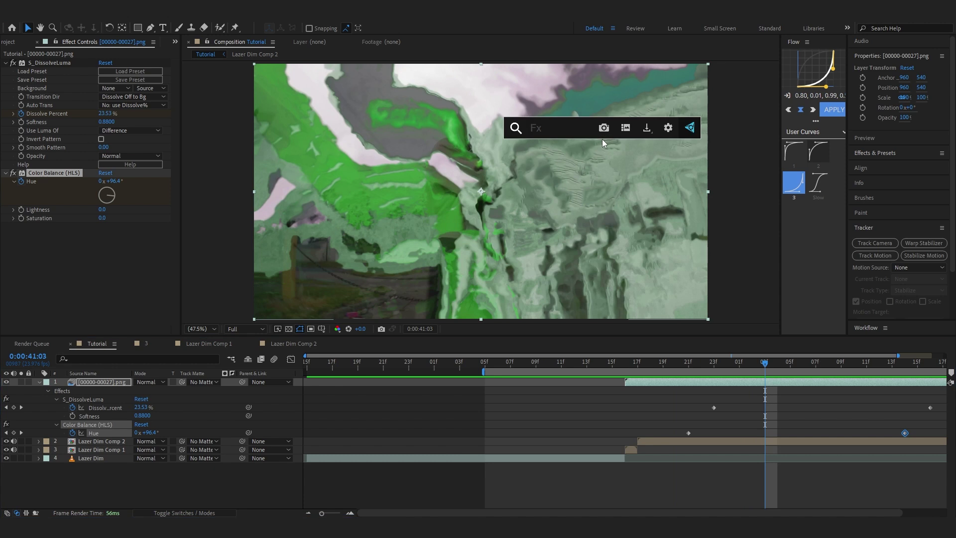
{"action": "type", "text": "opt"}
{"action": "left_click", "coordinate": [583, 155]}
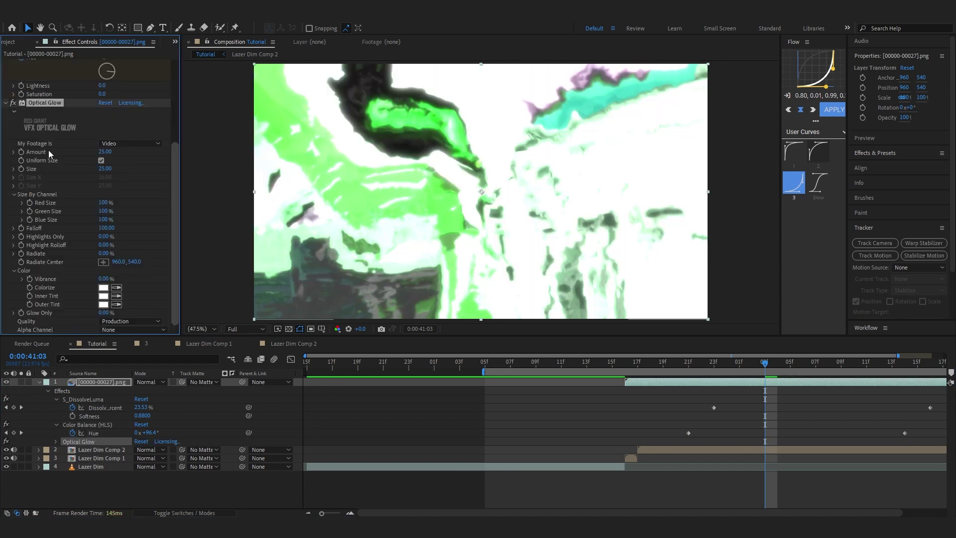
{"action": "left_click_drag", "start_coordinate": [104, 236], "coordinate": [127, 243]}
{"action": "left_click_drag", "start_coordinate": [105, 169], "coordinate": [154, 177]}
{"action": "left_click_drag", "start_coordinate": [92, 158], "coordinate": [94, 158]}
{"action": "left_click", "coordinate": [105, 330]}
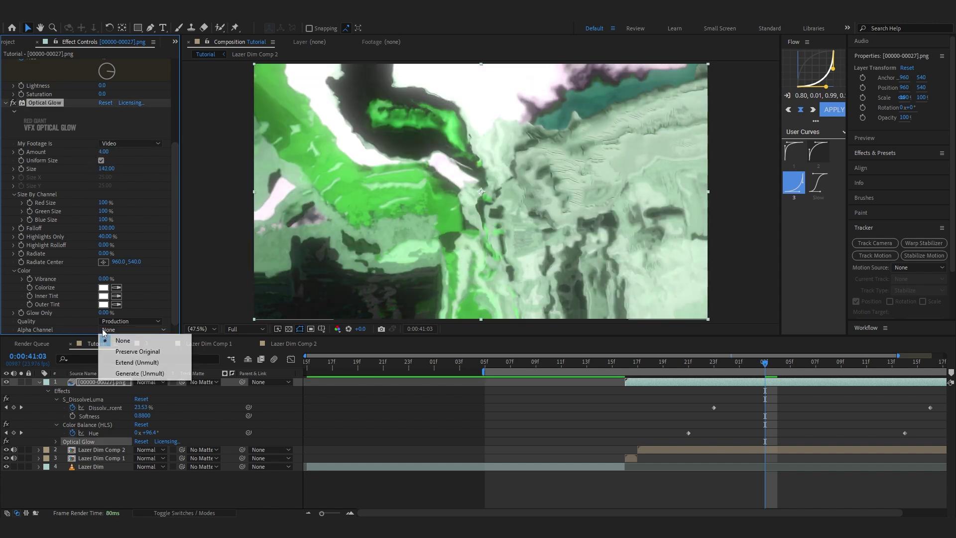
{"action": "left_click", "coordinate": [114, 363]}
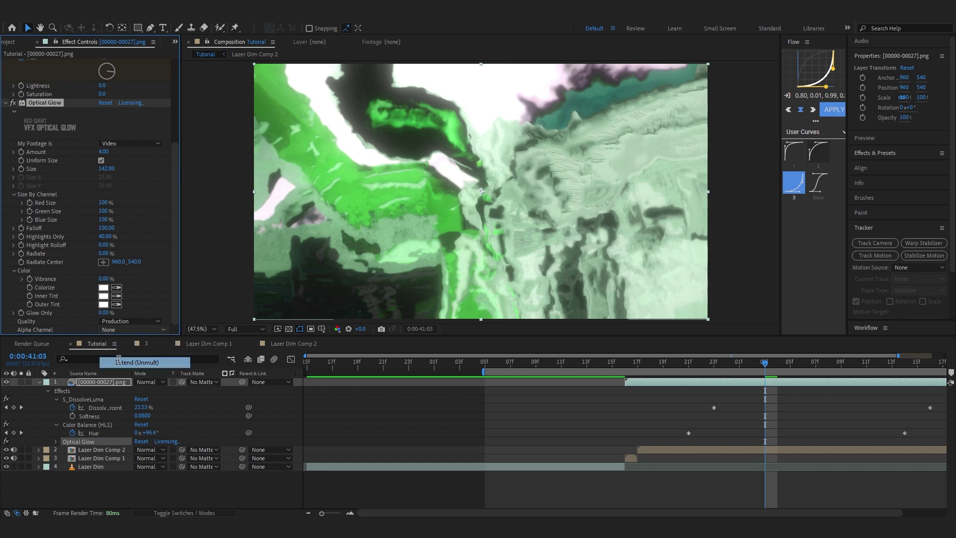
Step: Keyframe the Optical Glow Amount from 0 at 0:00:40:16 up to a stronger glow at 0:00:41:03 and preview it
{"action": "left_click_drag", "start_coordinate": [673, 363], "coordinate": [625, 382]}
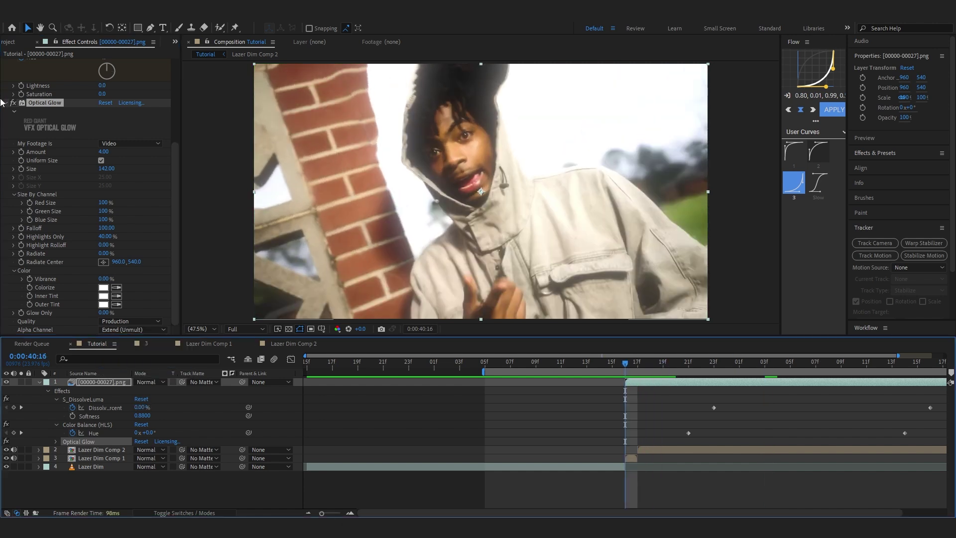
{"action": "left_click", "coordinate": [21, 152]}
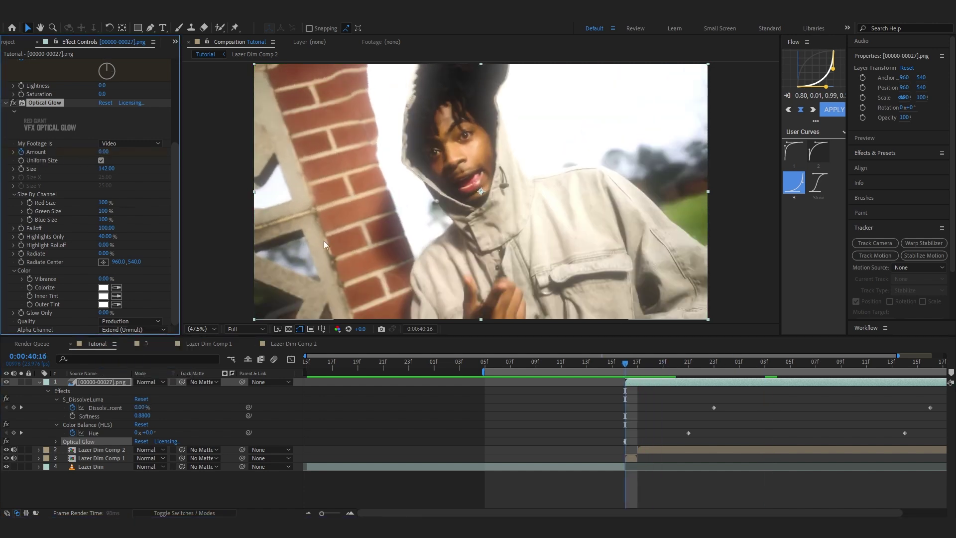
{"action": "key", "text": "space"}
{"action": "left_click_drag", "start_coordinate": [103, 152], "coordinate": [209, 154]}
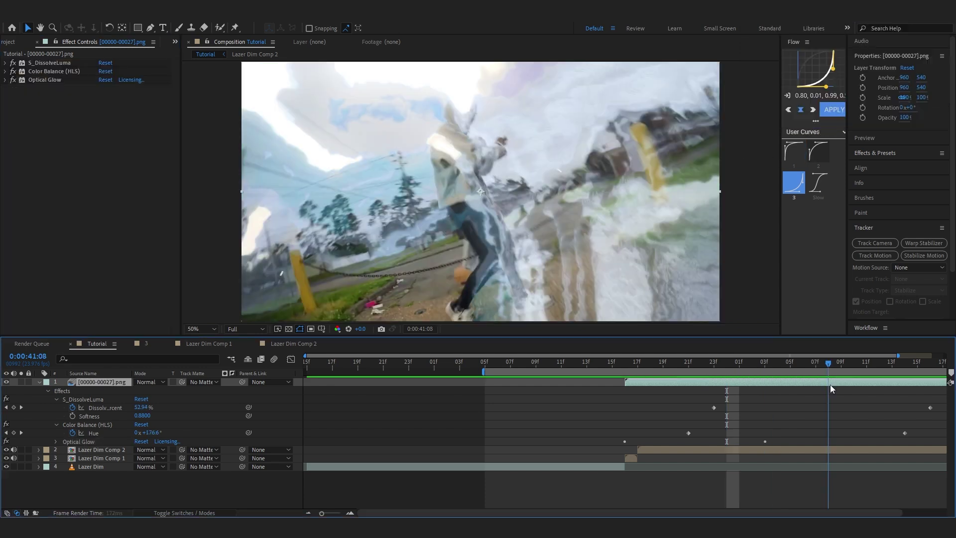
{"action": "left_click_drag", "start_coordinate": [830, 384], "coordinate": [578, 406]}
{"action": "key", "text": "space"}
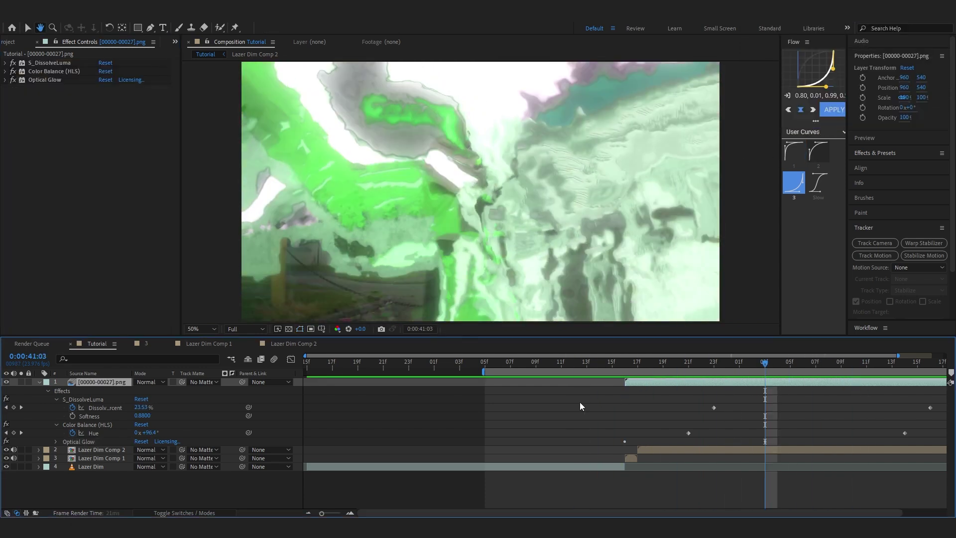
Step: Apply uni.Chromatic Aberration to the PNG sequence as the first effect in its stack and preview the transition
{"action": "left_click", "coordinate": [638, 361]}
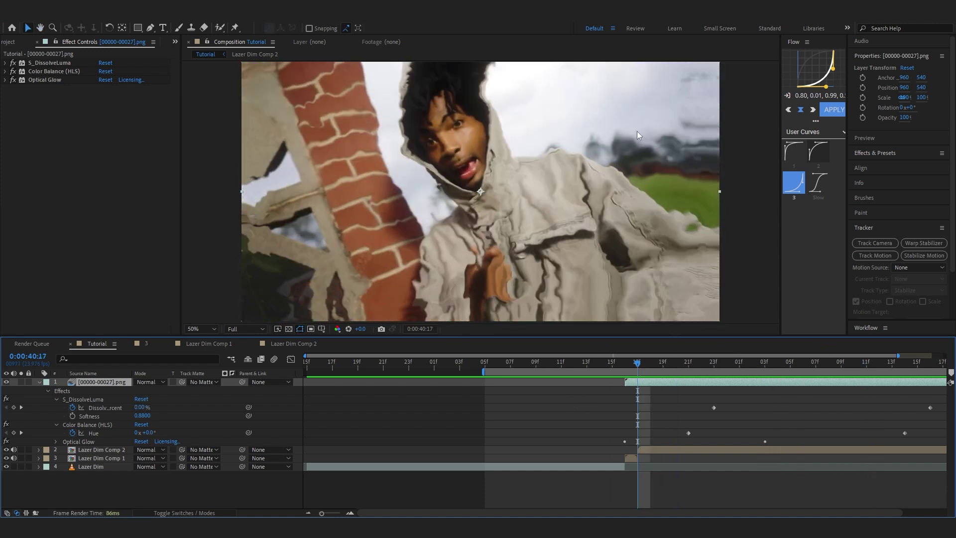
{"action": "key", "text": "ctrl+space"}
{"action": "type", "text": "chro"}
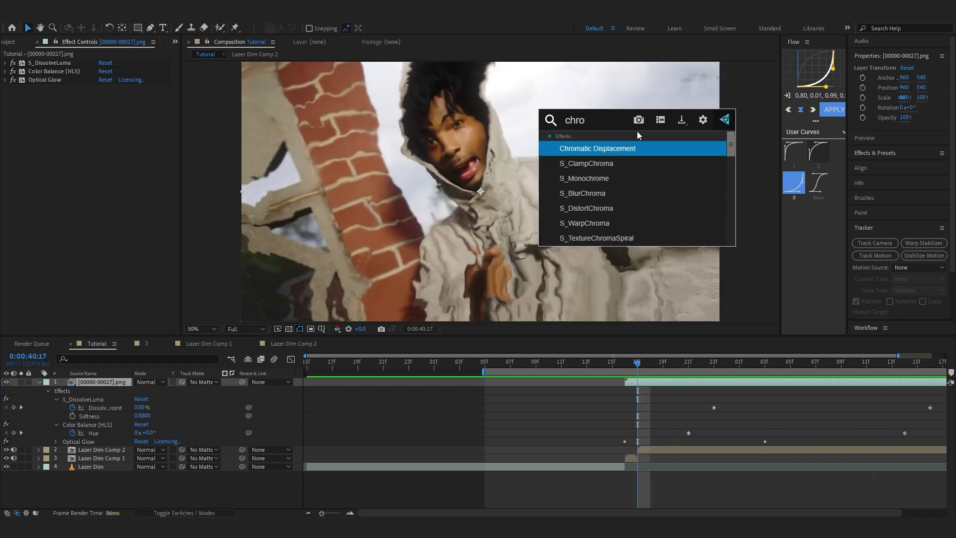
{"action": "type", "text": "matic"}
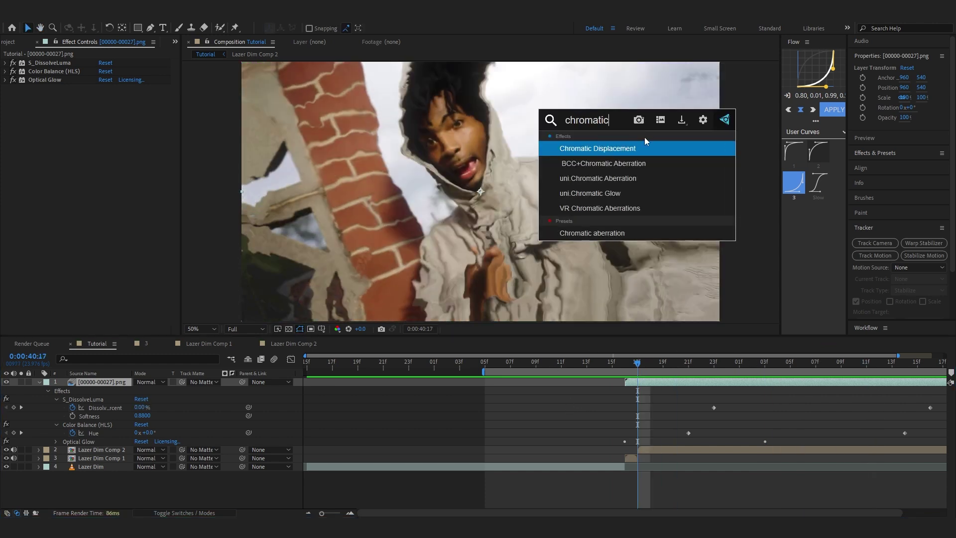
{"action": "left_click", "coordinate": [624, 177]}
{"action": "left_click_drag", "start_coordinate": [638, 362], "coordinate": [833, 374]}
{"action": "key", "text": "Page_Up"}
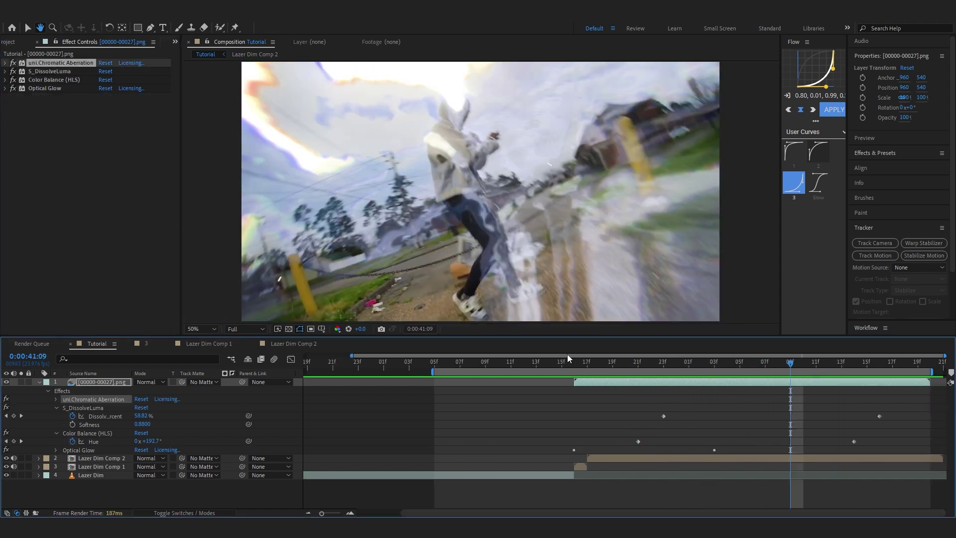
{"action": "key", "text": "Page_Down"}
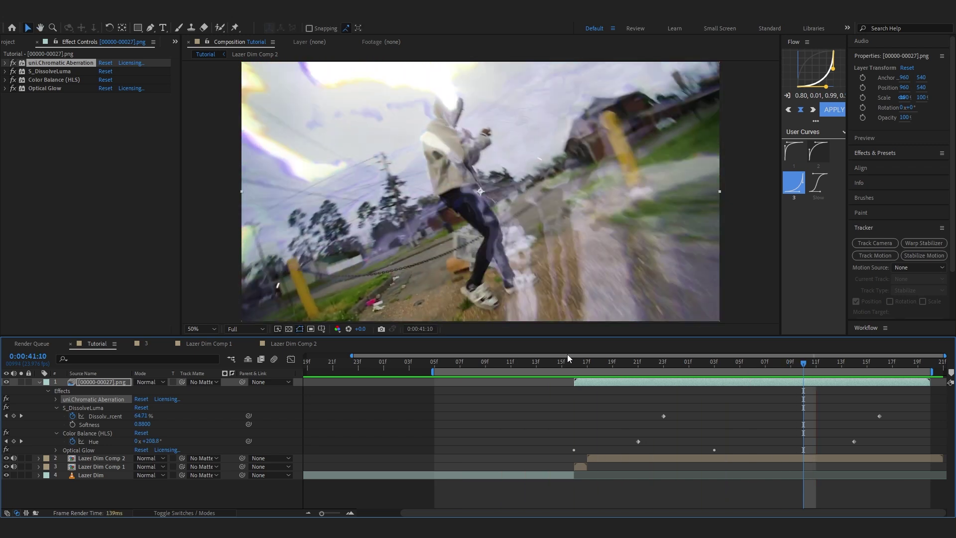
Step: Add an adjustment layer above all layers and apply the Distort Shake_1 preset to it starting at 0:00:40:10
{"action": "left_click", "coordinate": [868, 432]}
{"action": "key", "text": "u"}
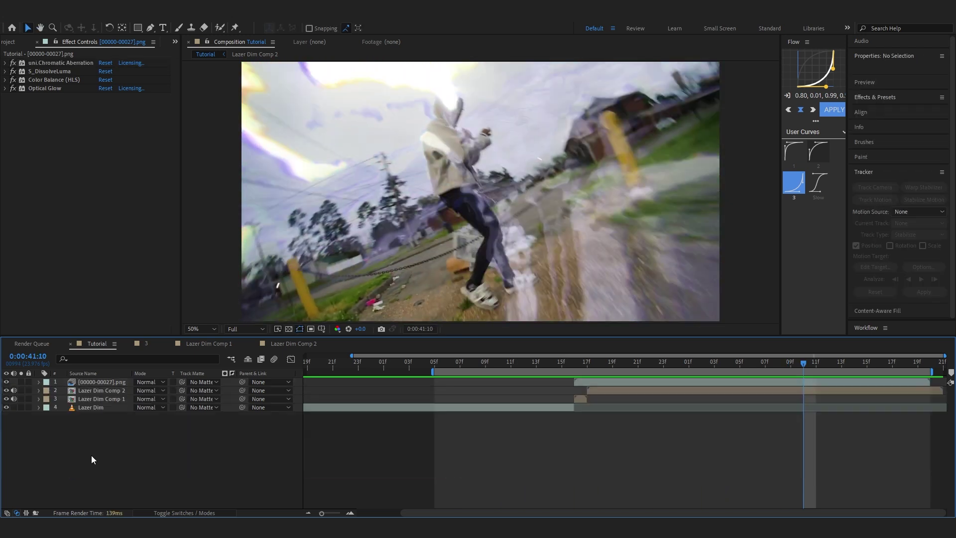
{"action": "right_click", "coordinate": [91, 455]}
{"action": "mouse_move", "coordinate": [121, 337]}
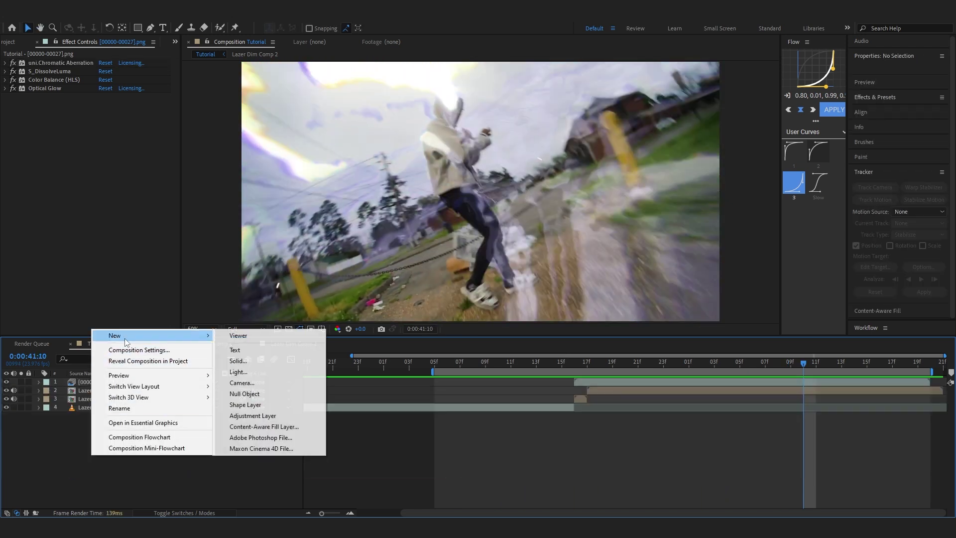
{"action": "left_click", "coordinate": [276, 415]}
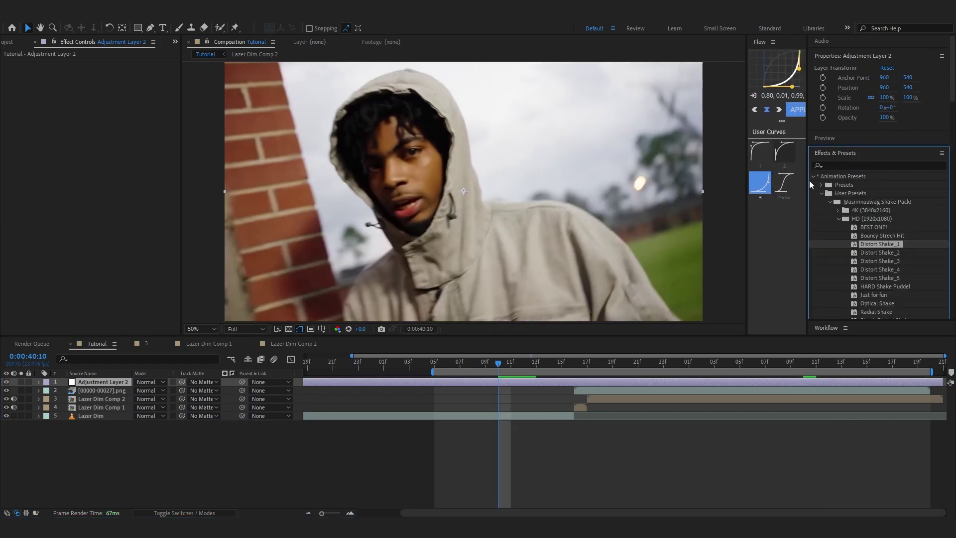
{"action": "left_click_drag", "start_coordinate": [877, 189], "coordinate": [581, 417]}
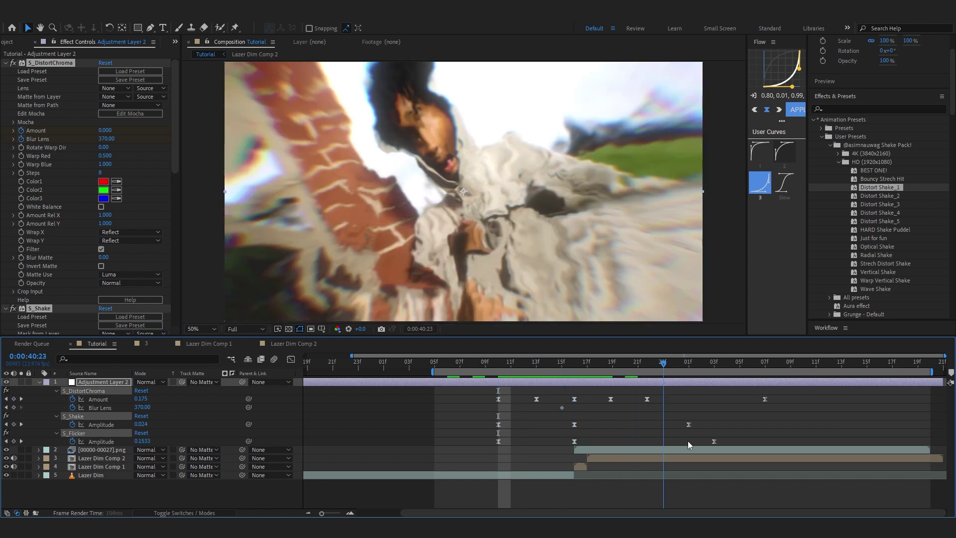